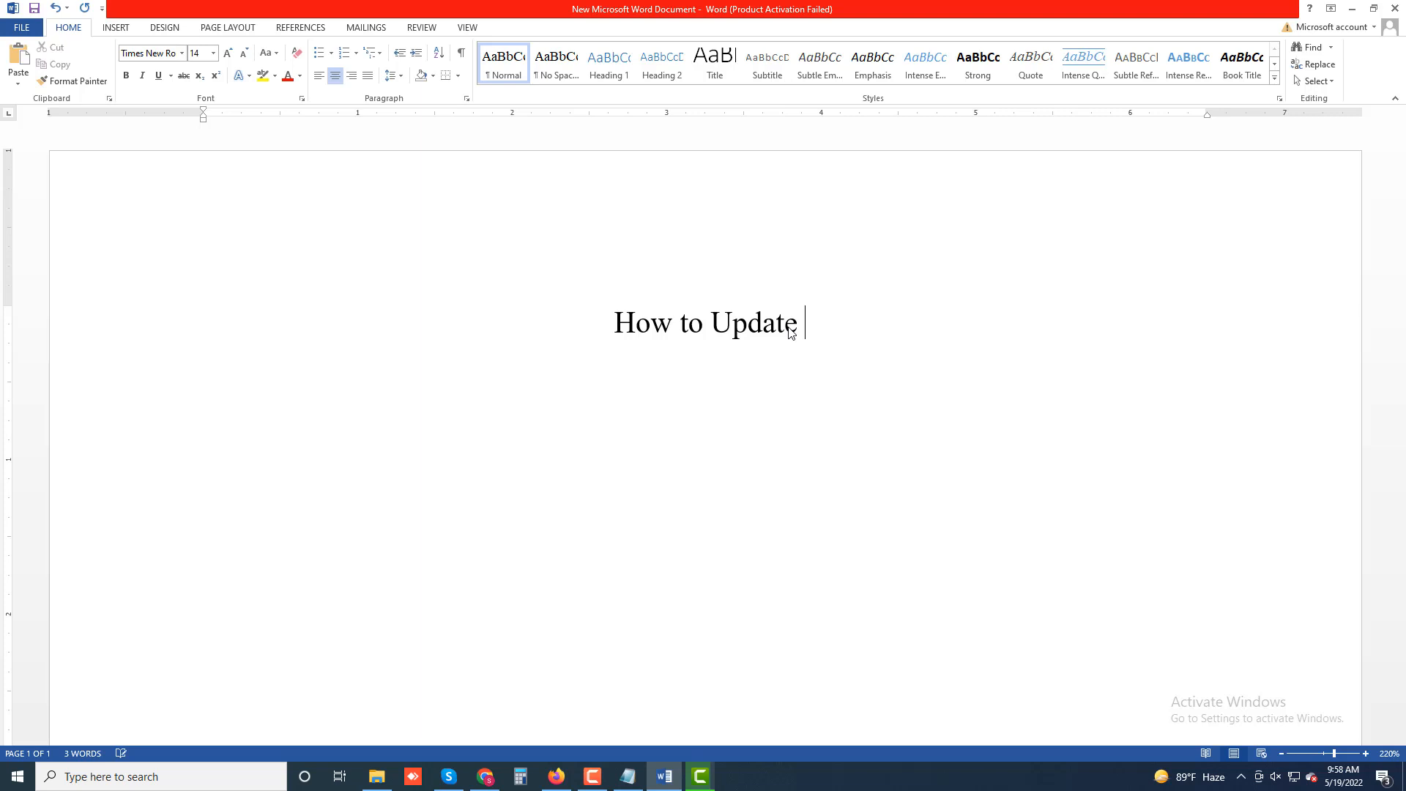
{"action": "type", "text": "inte"}
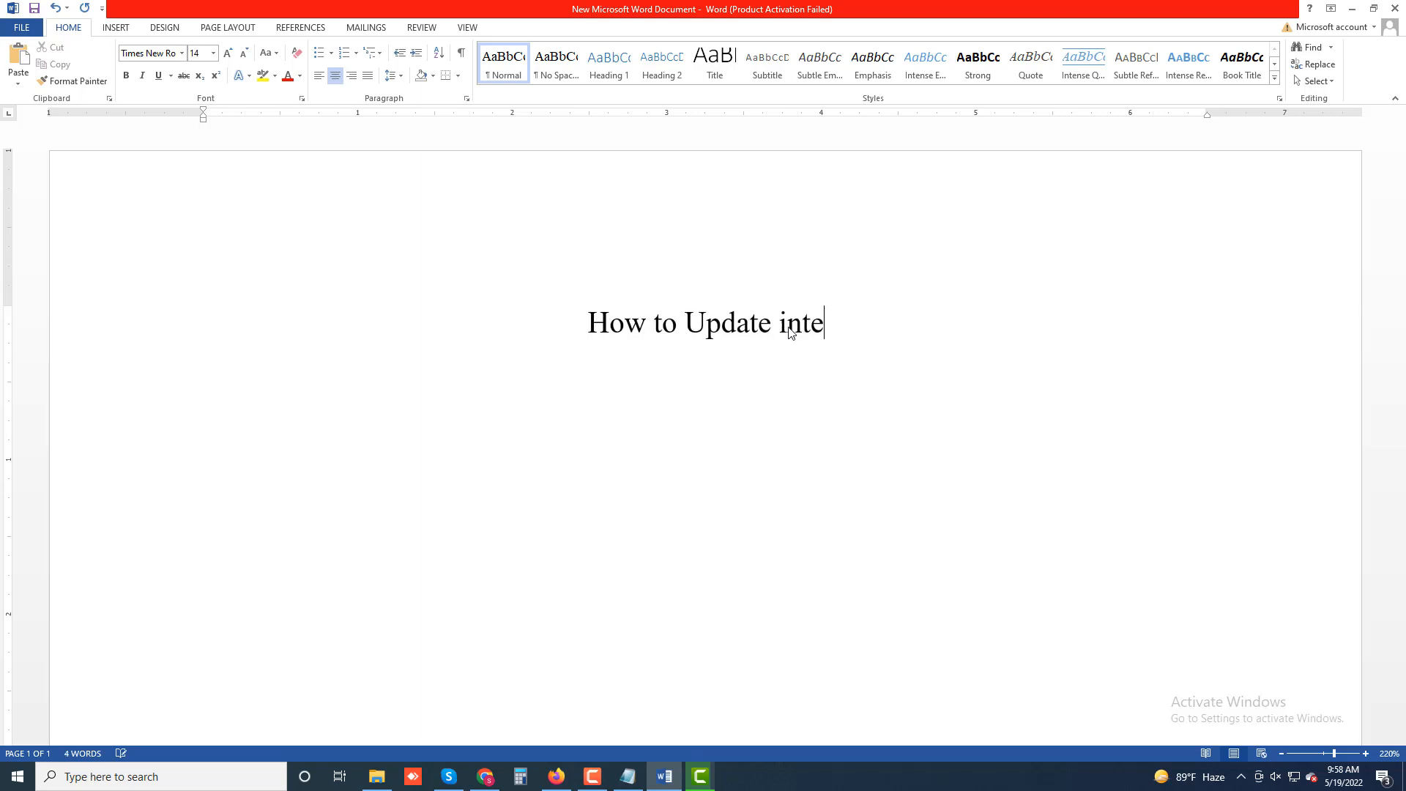
{"action": "type", "text": "rnet"}
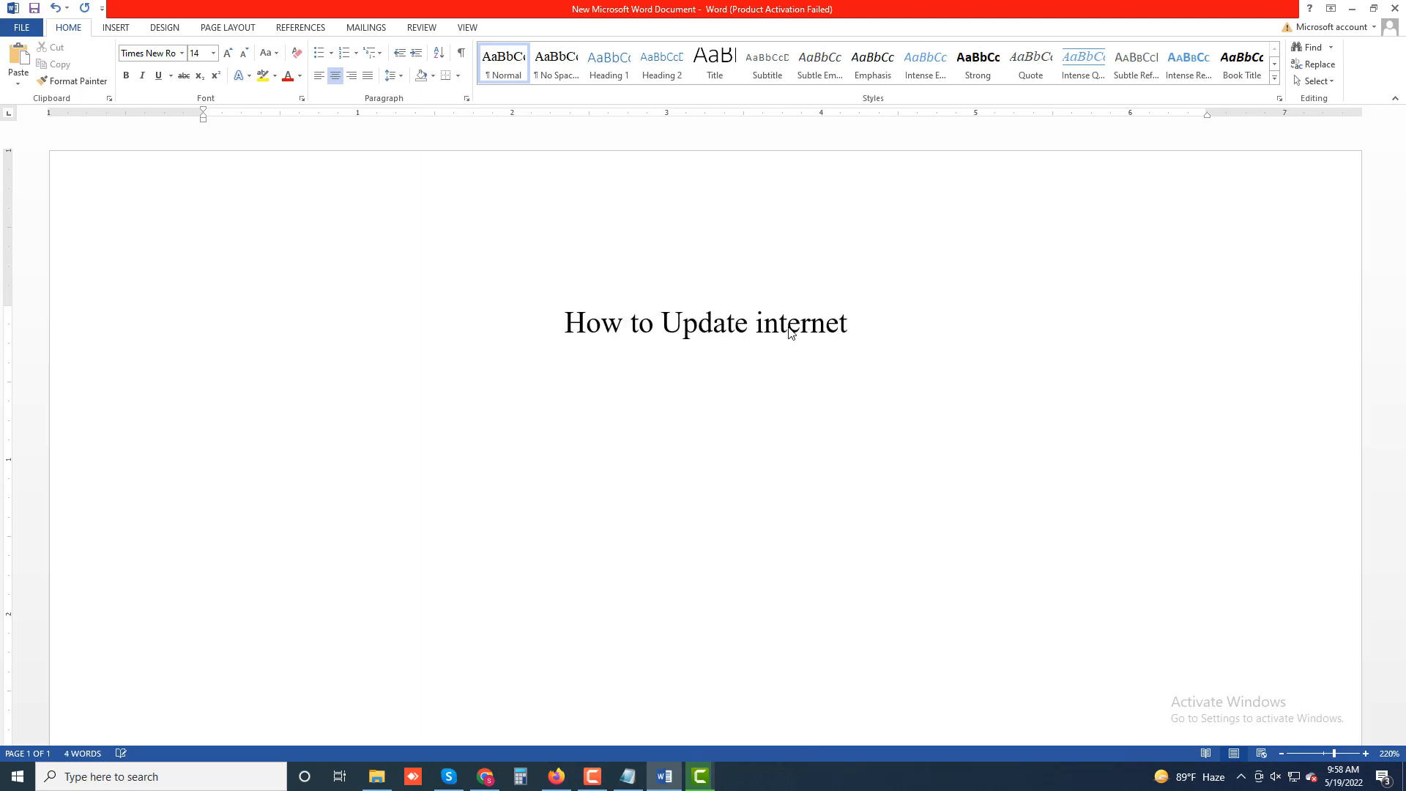
{"action": "key", "text": "BackSpace"}
{"action": "key", "text": "BackSpace"}
{"action": "key", "text": "BackSpace"}
{"action": "key", "text": "BackSpace"}
{"action": "key", "text": "BackSpace"}
{"action": "key", "text": "BackSpace"}
{"action": "key", "text": "BackSpace"}
{"action": "key", "text": "BackSpace"}
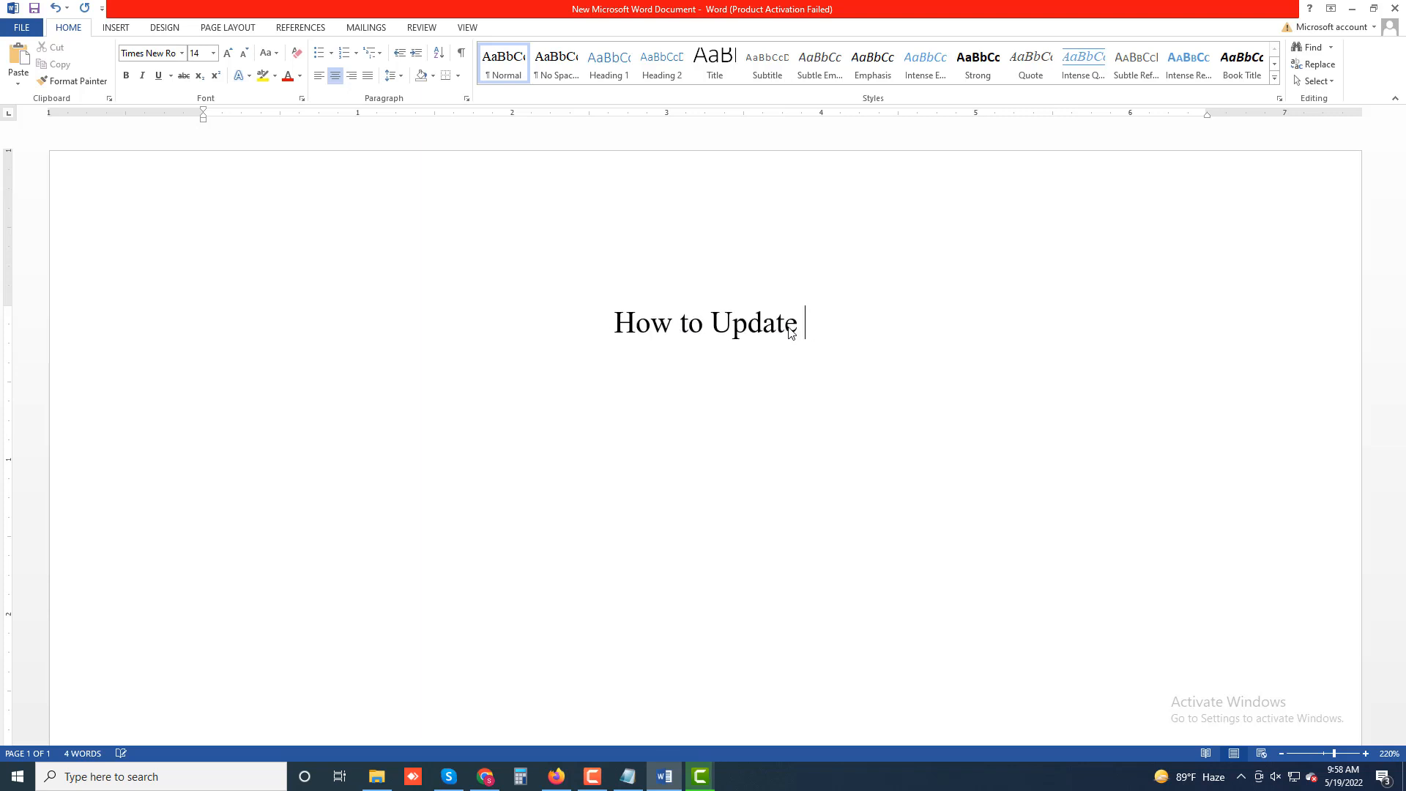
- Complete the centred title after "How to Update" with "Internet Explorer to the Latest Version"
{"action": "type", "text": "Int"}
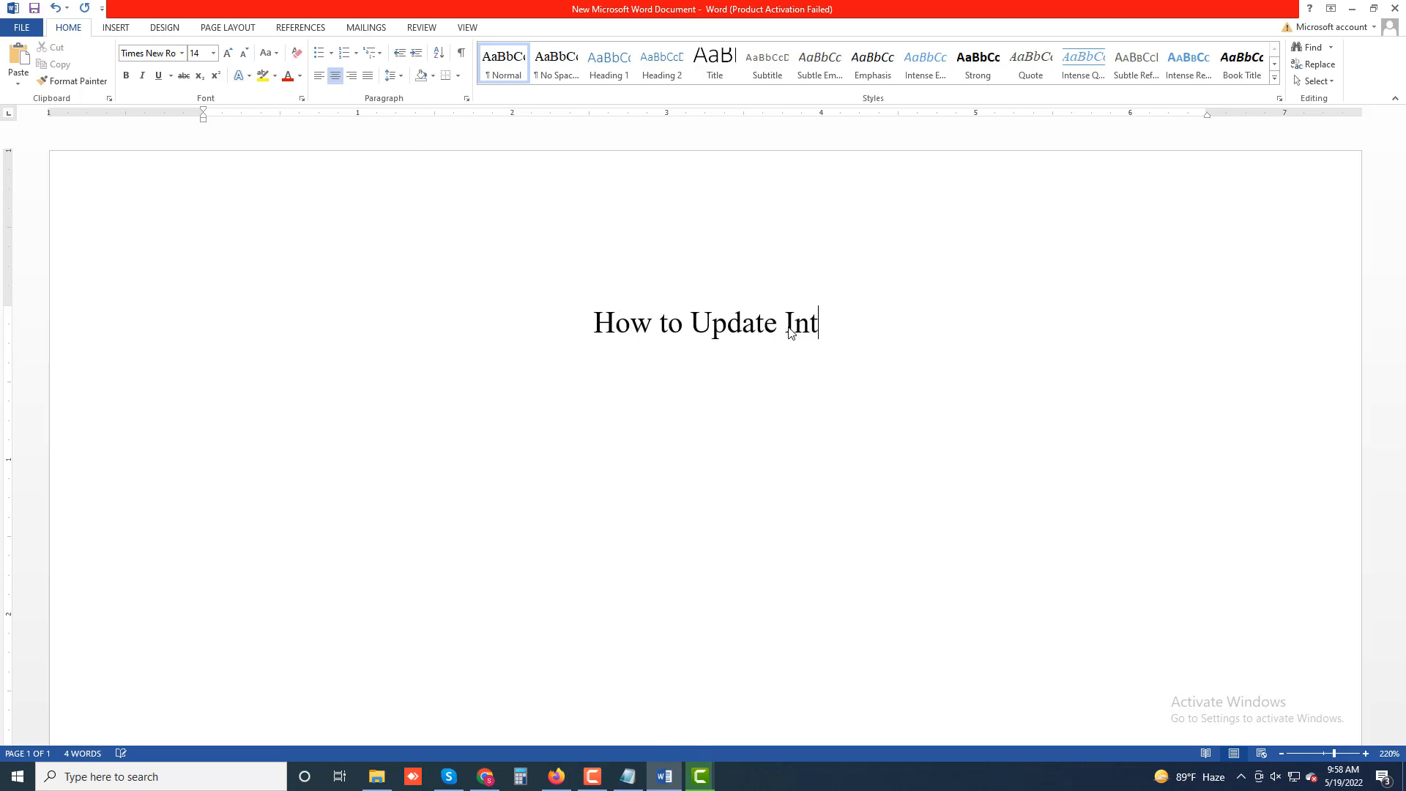
{"action": "type", "text": "ernet "}
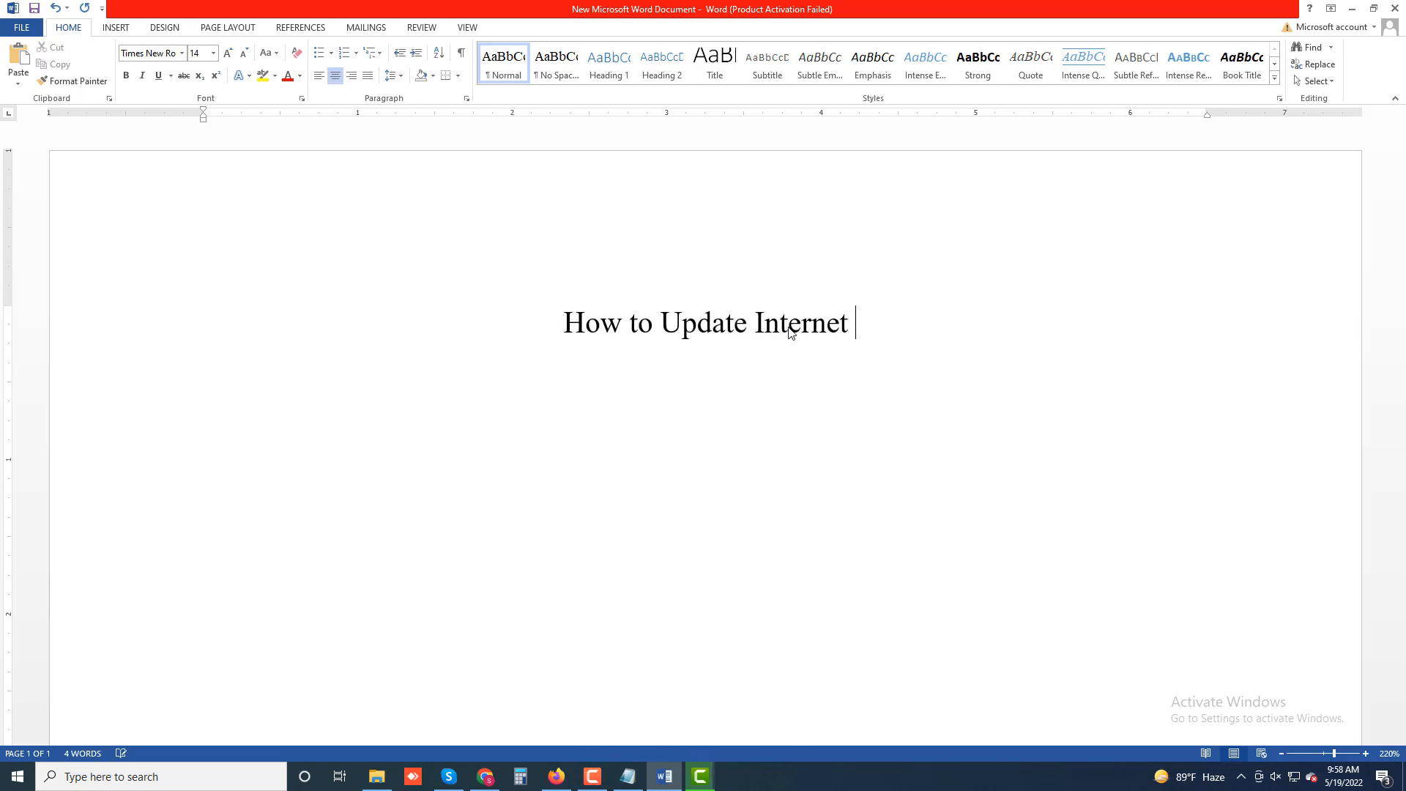
{"action": "type", "text": "Explo"}
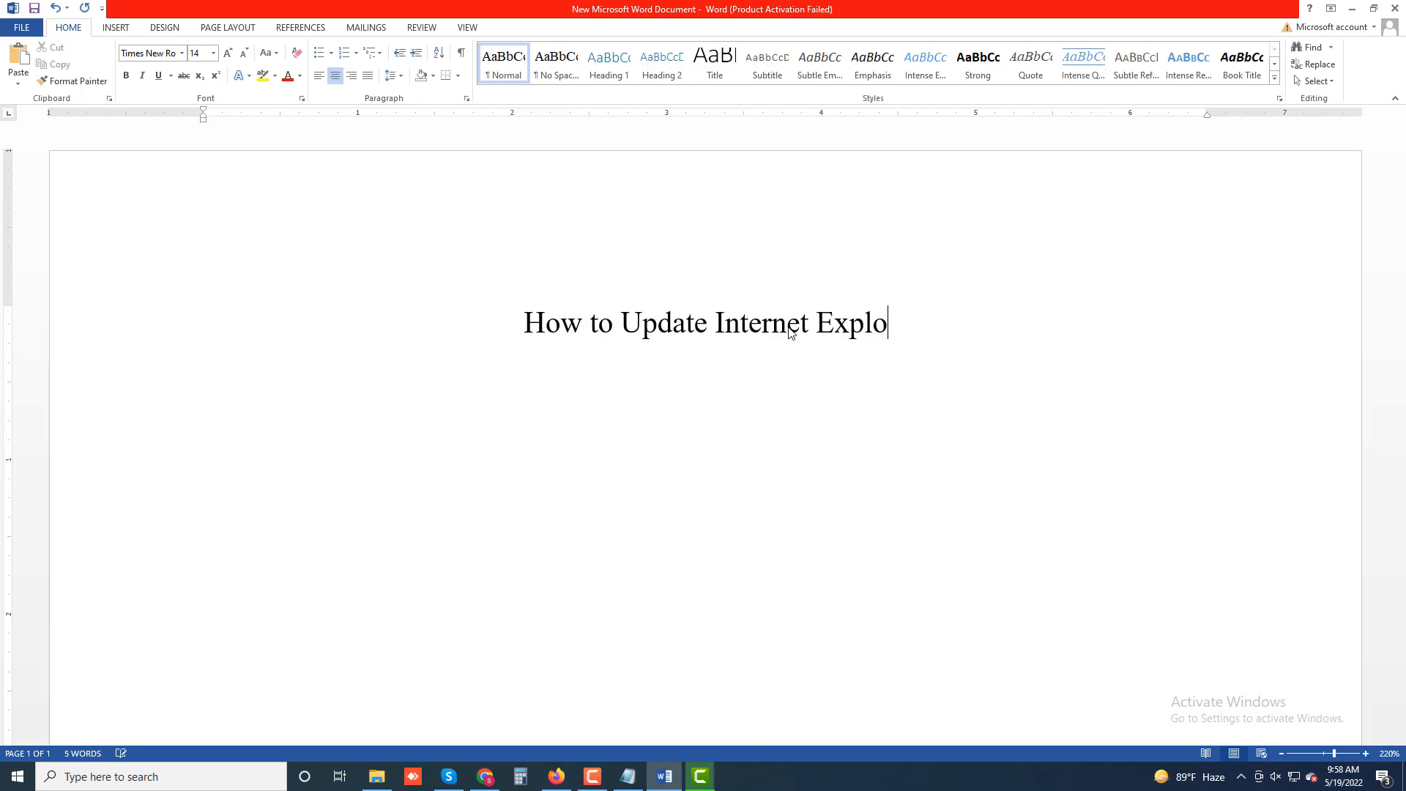
{"action": "type", "text": "rer"}
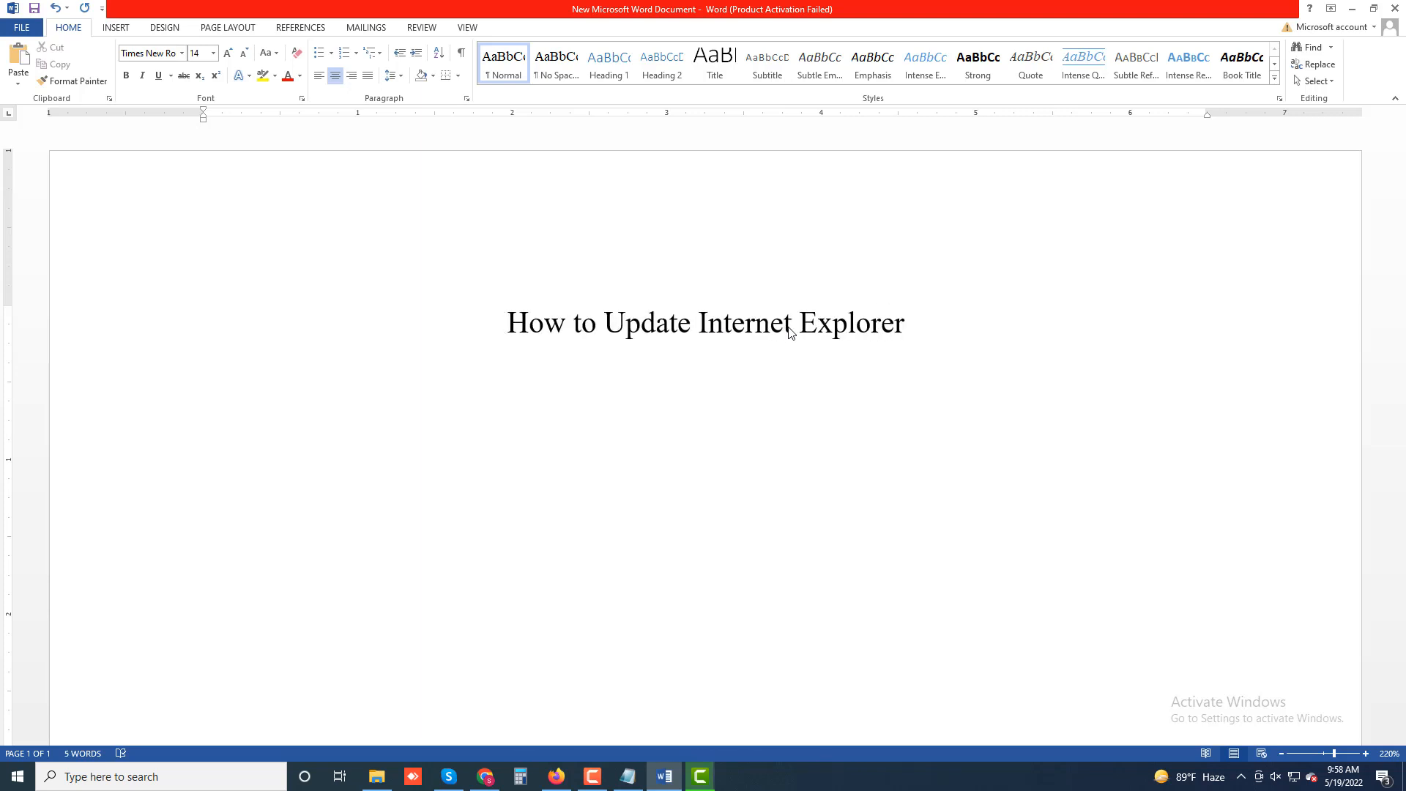
{"action": "type", "text": " to "}
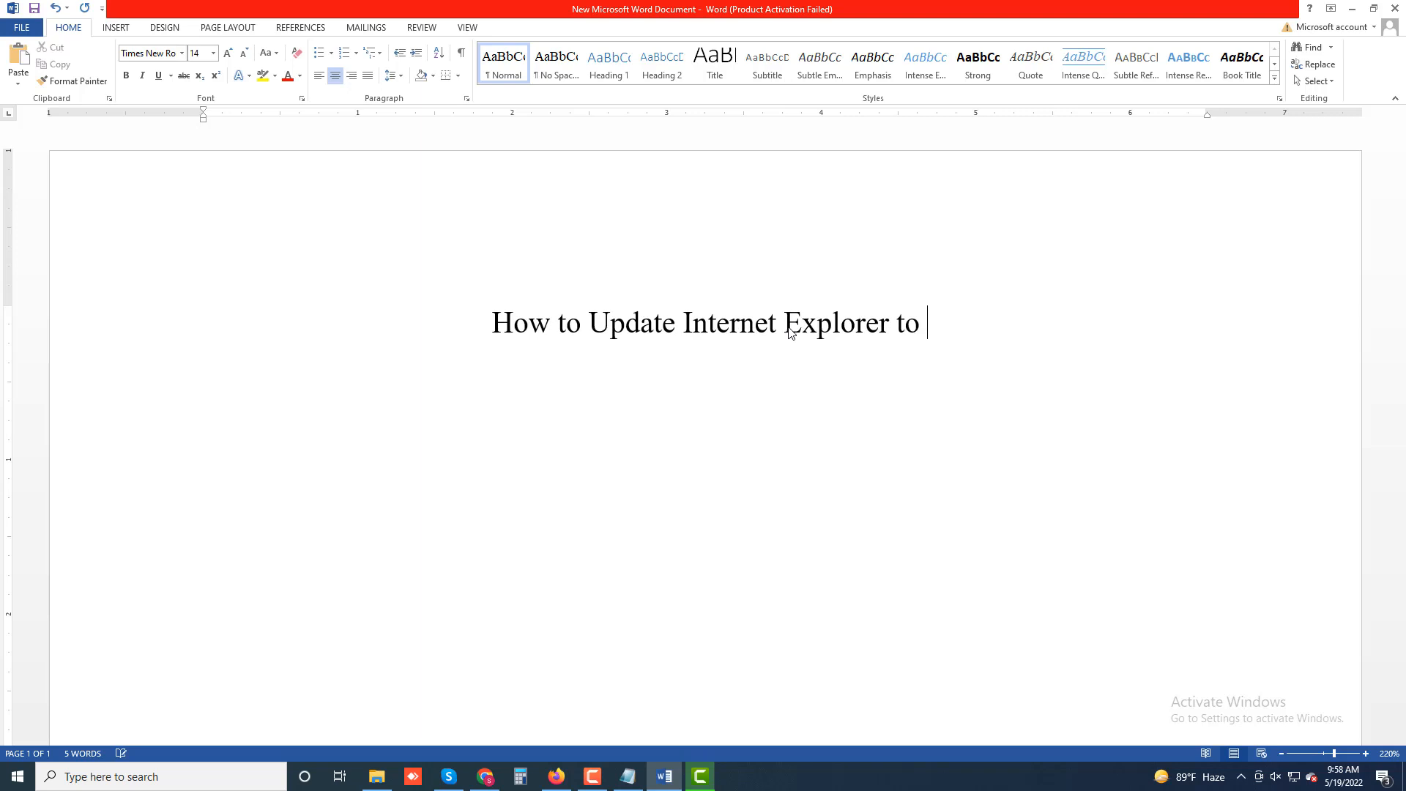
{"action": "type", "text": "the Latest "}
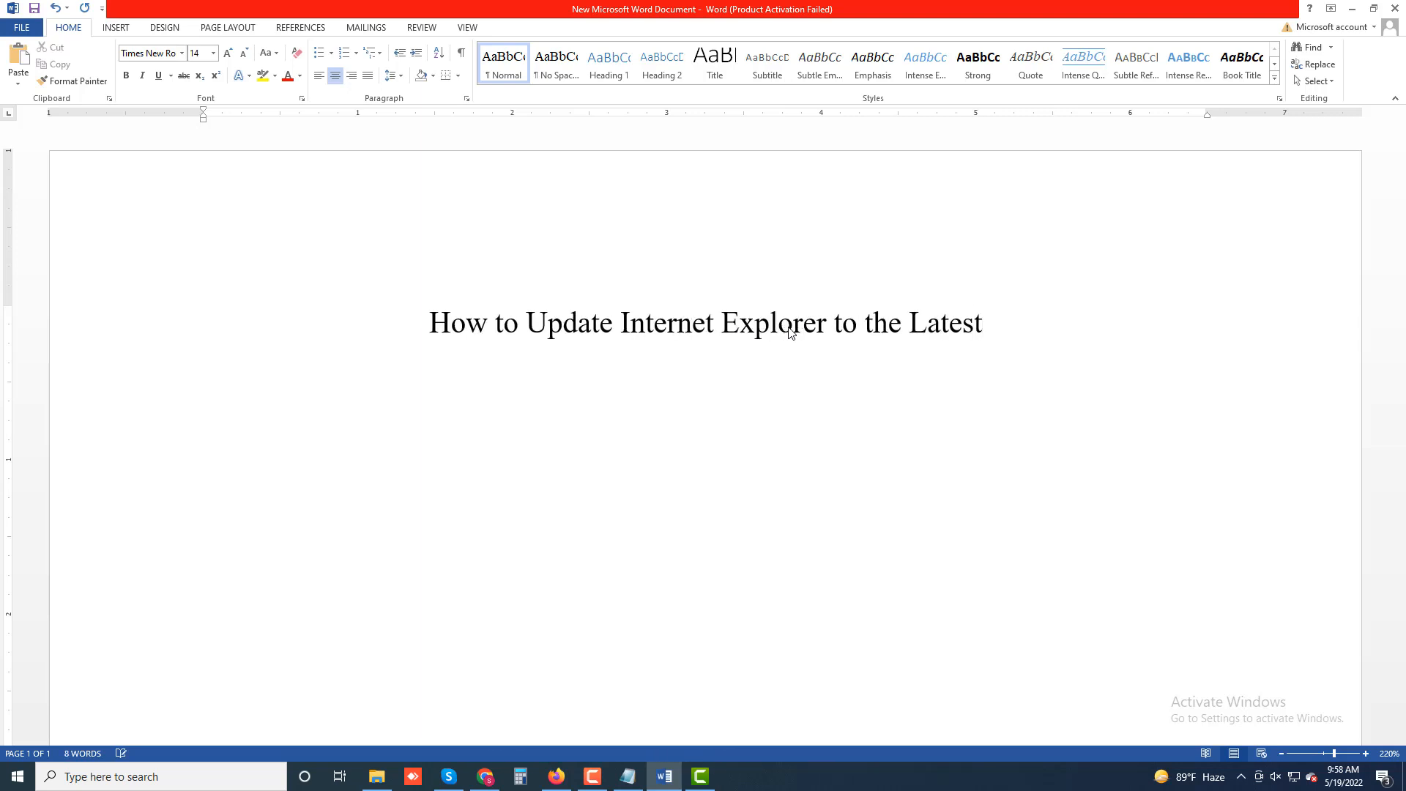
{"action": "type", "text": "Versi"}
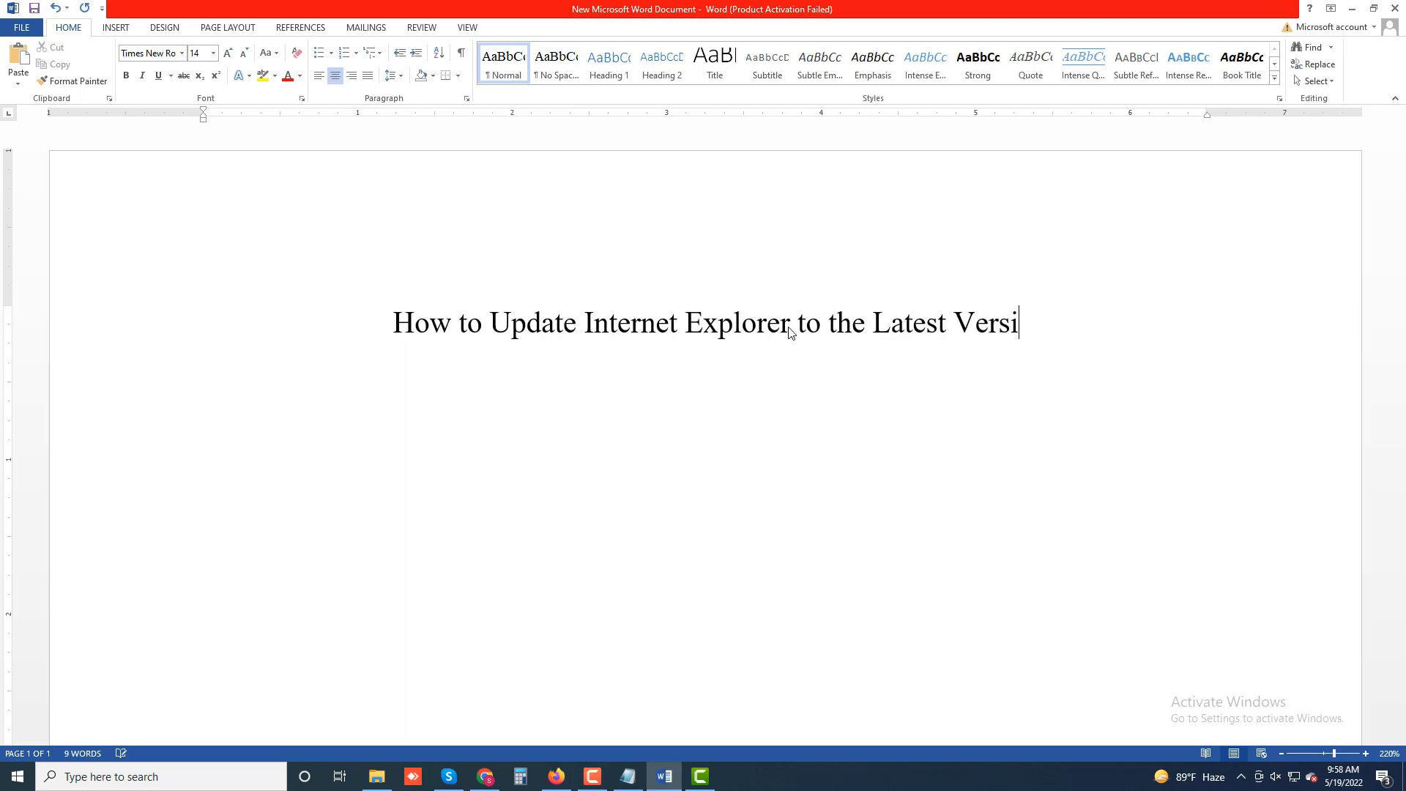
{"action": "type", "text": "on"}
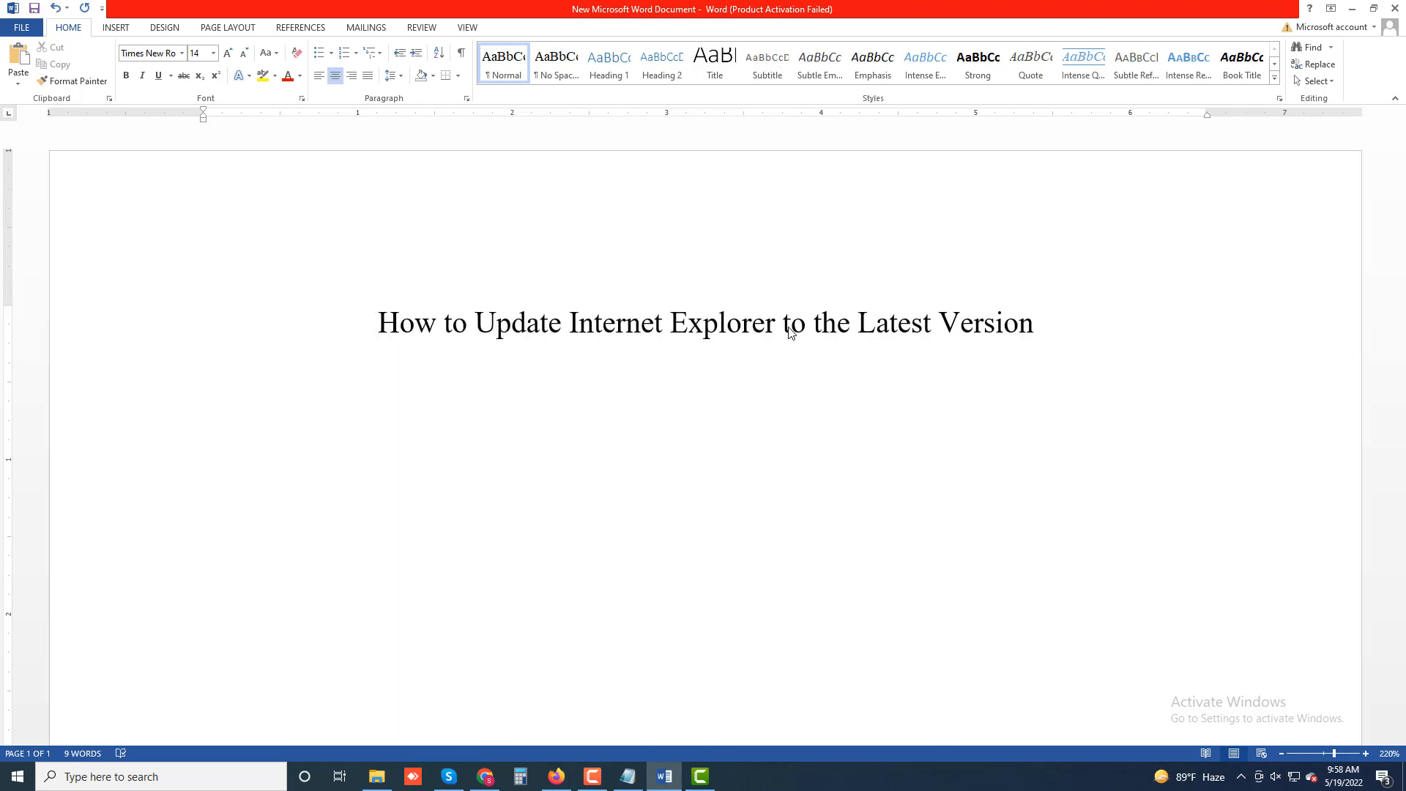
- Start a justified paragraph below the title with "There's no build-in feature for updating Internet Explorer"
{"action": "key", "text": "ctrl+j"}
{"action": "type", "text": "There'"}
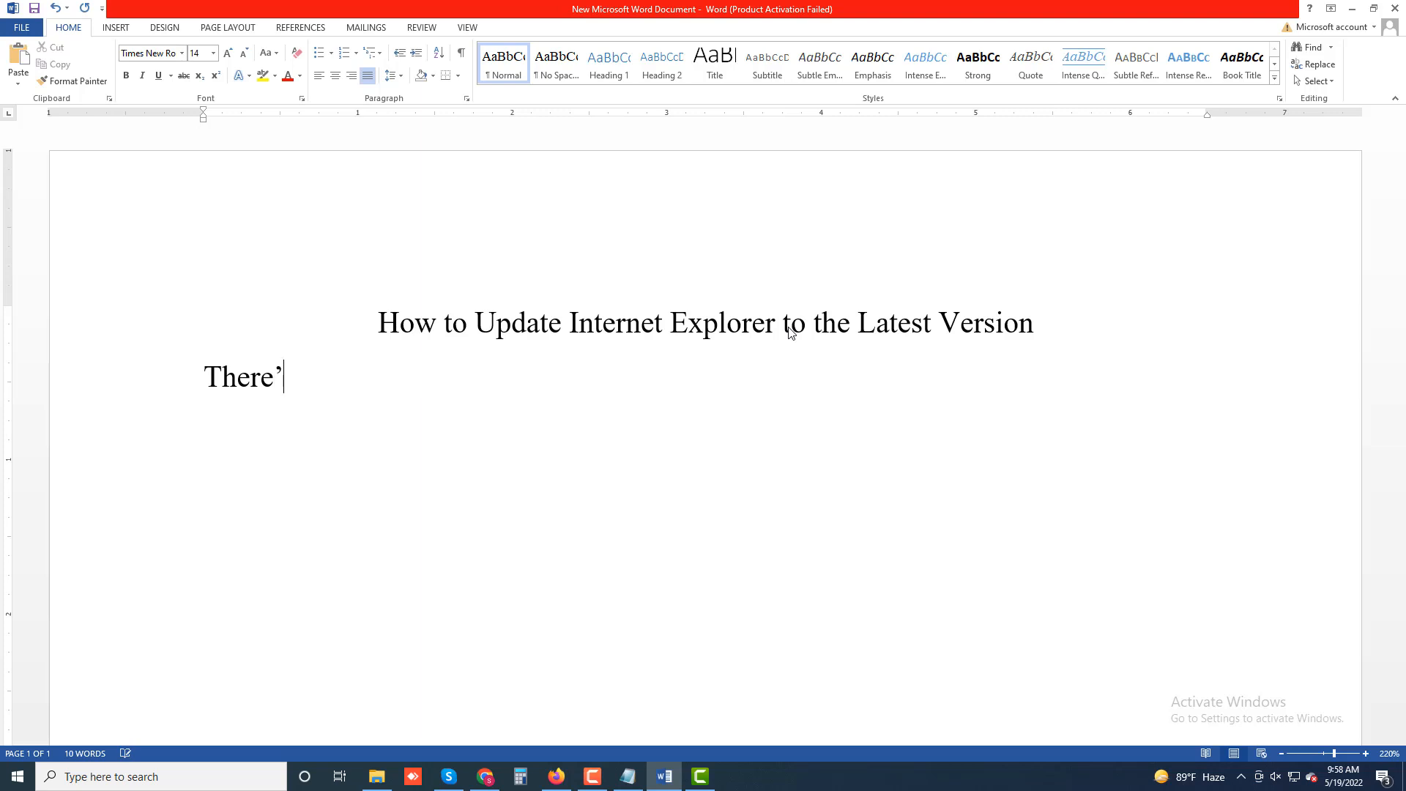
{"action": "type", "text": "s no build-"}
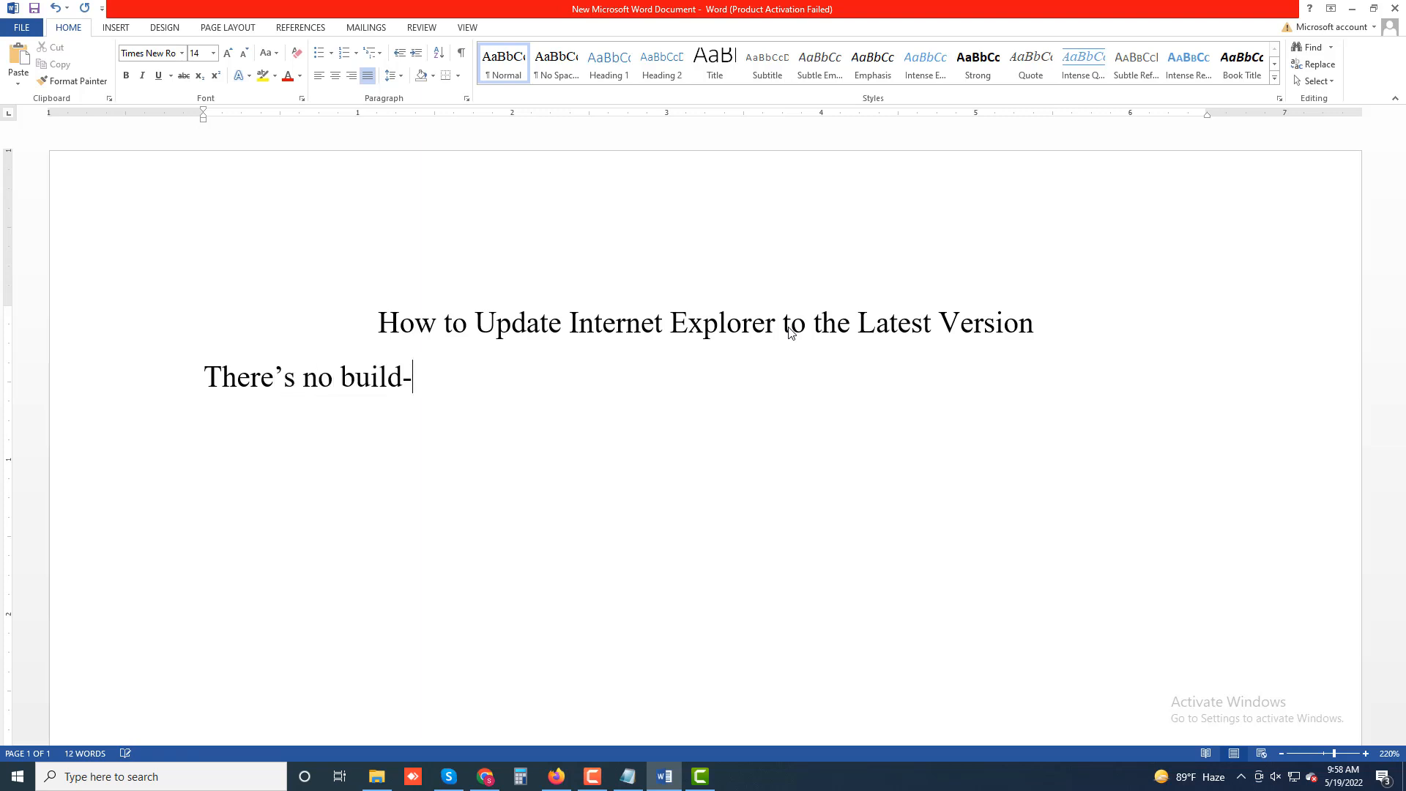
{"action": "type", "text": "in featur"}
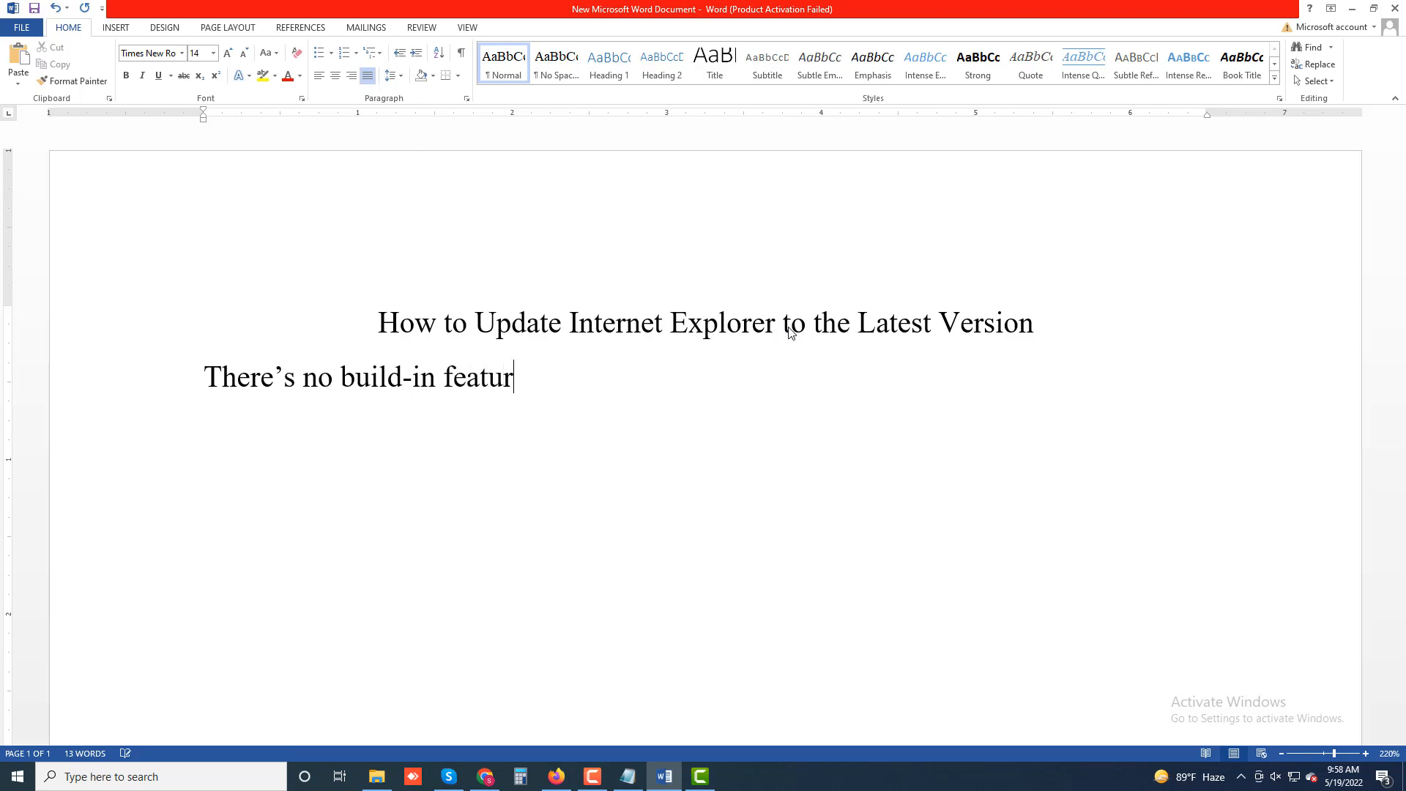
{"action": "type", "text": "e for upda"}
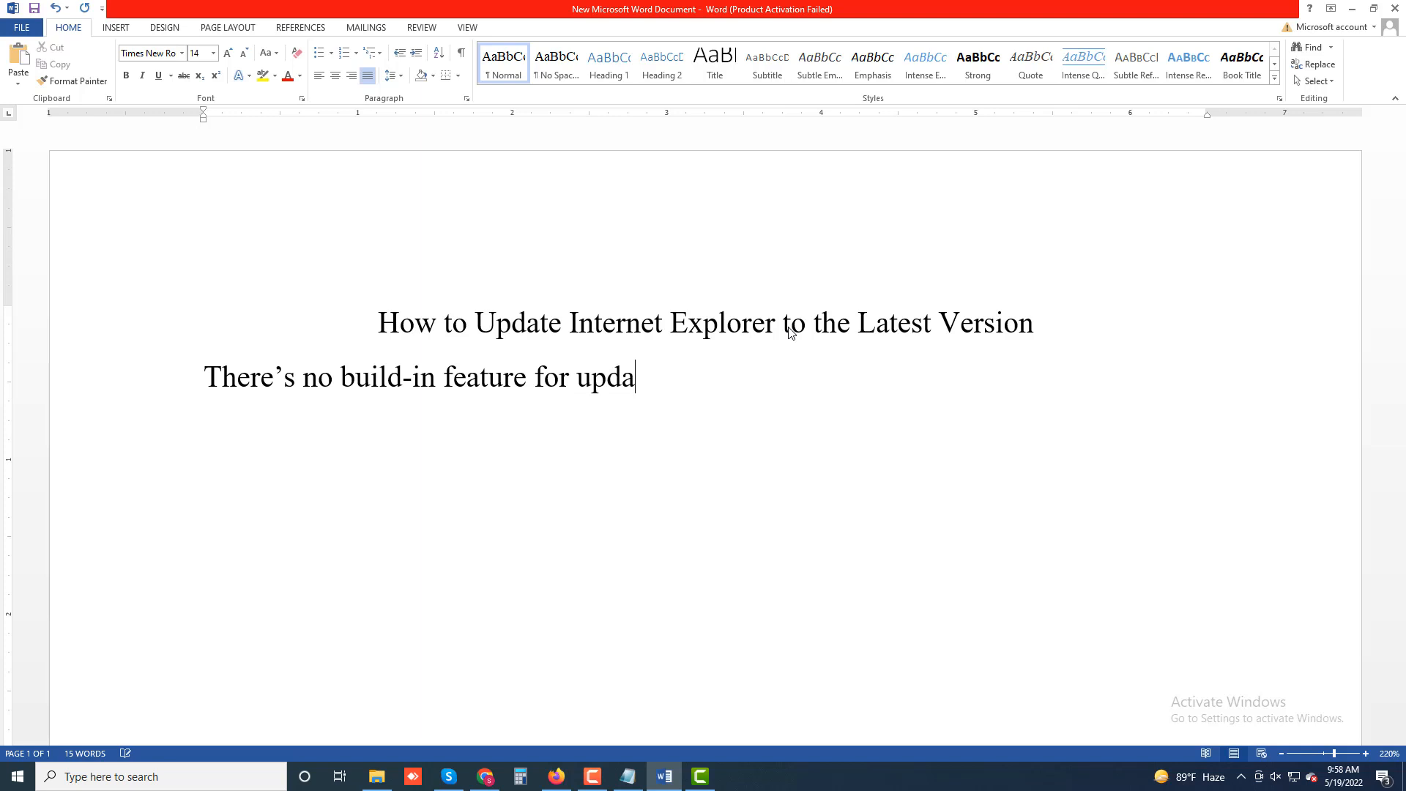
{"action": "type", "text": "ting Internet "}
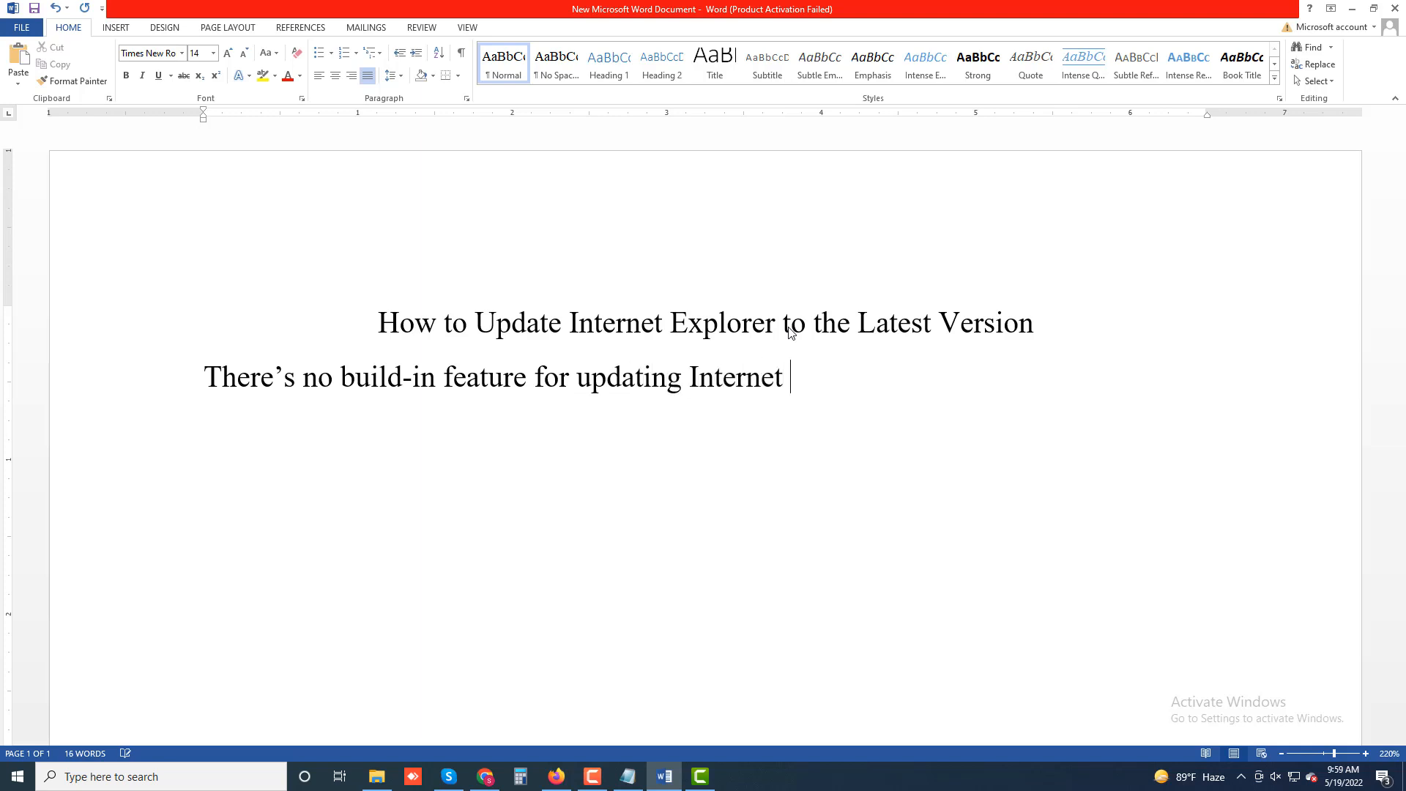
{"action": "type", "text": "Explorer"}
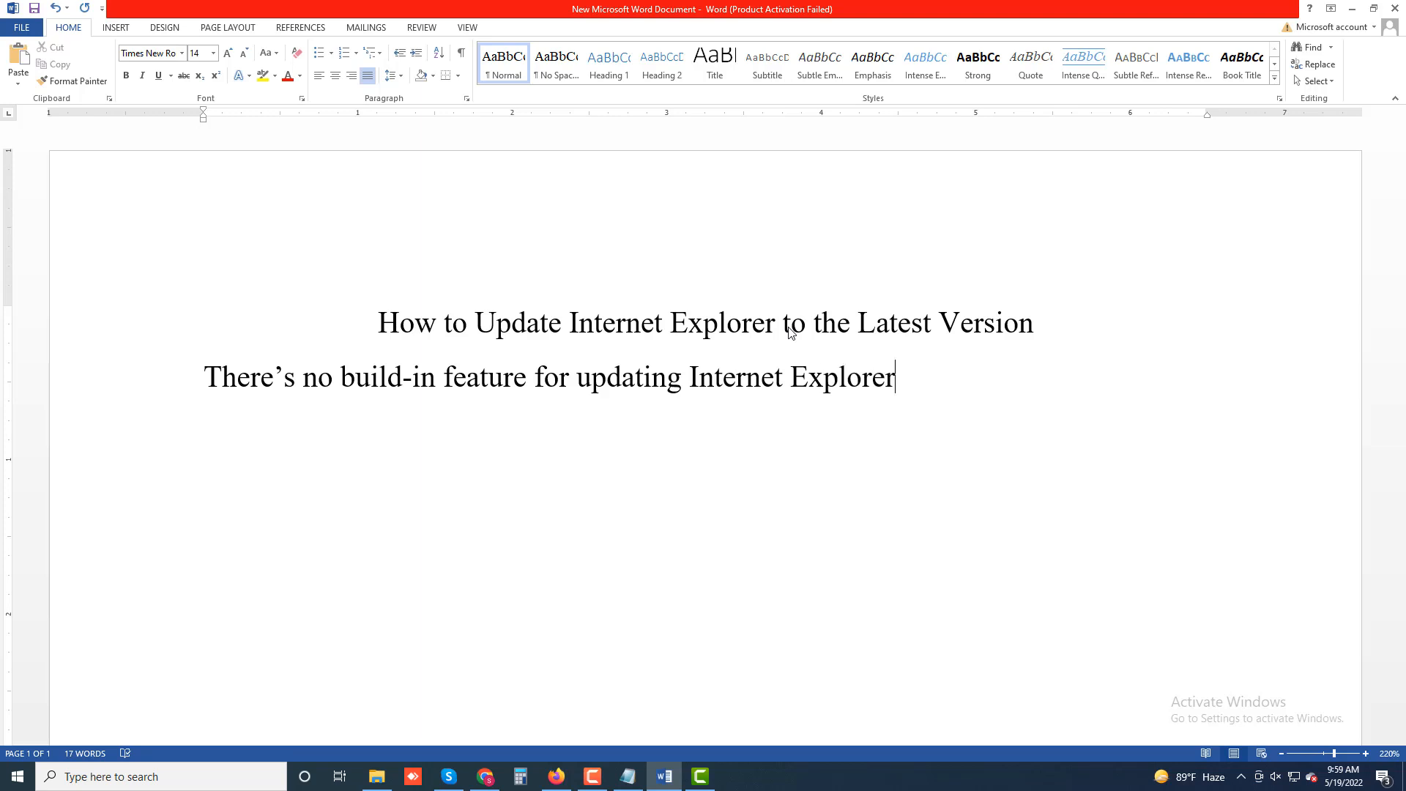
{"action": "type", "text": ". You'"}
{"action": "type", "text": "ll need"}
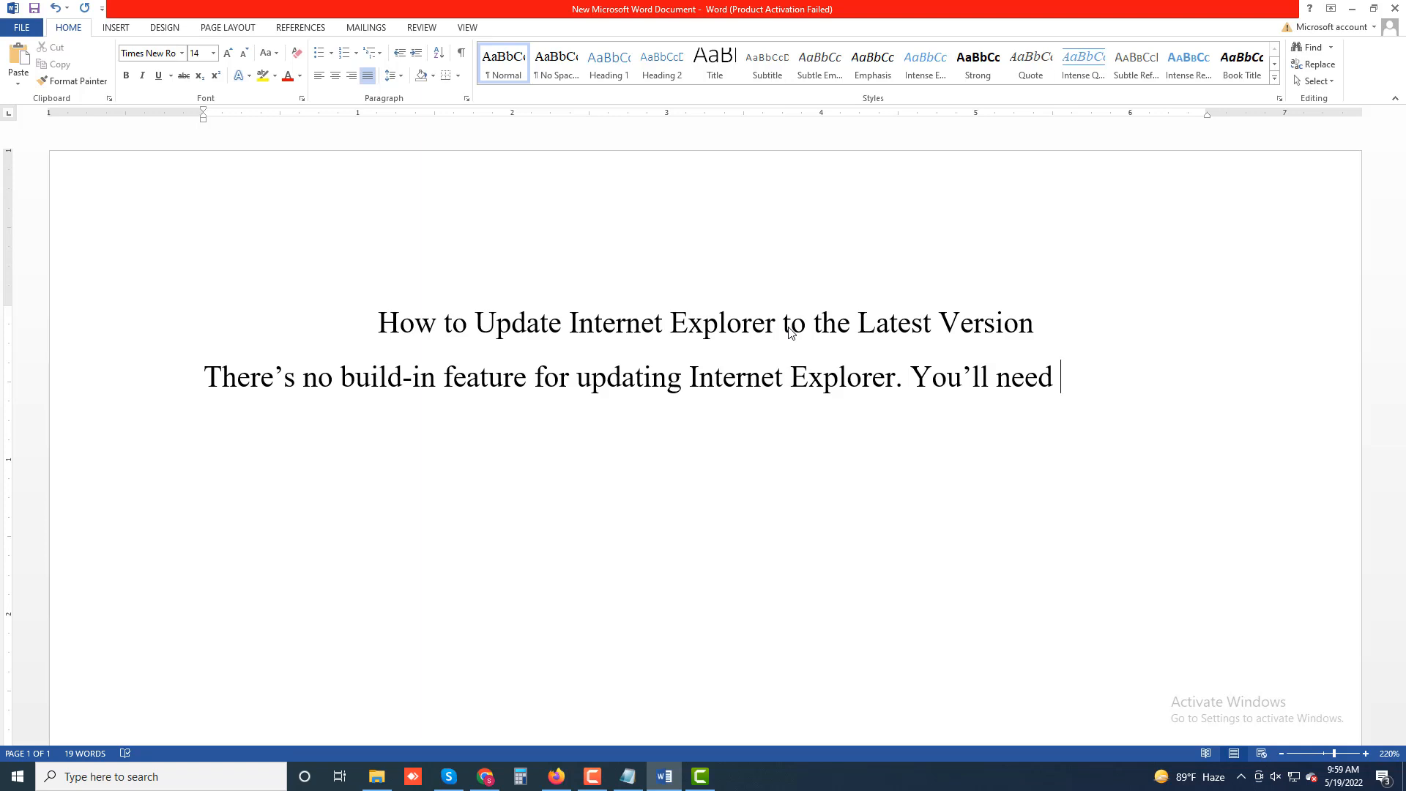
{"action": "type", "text": " to rely on"}
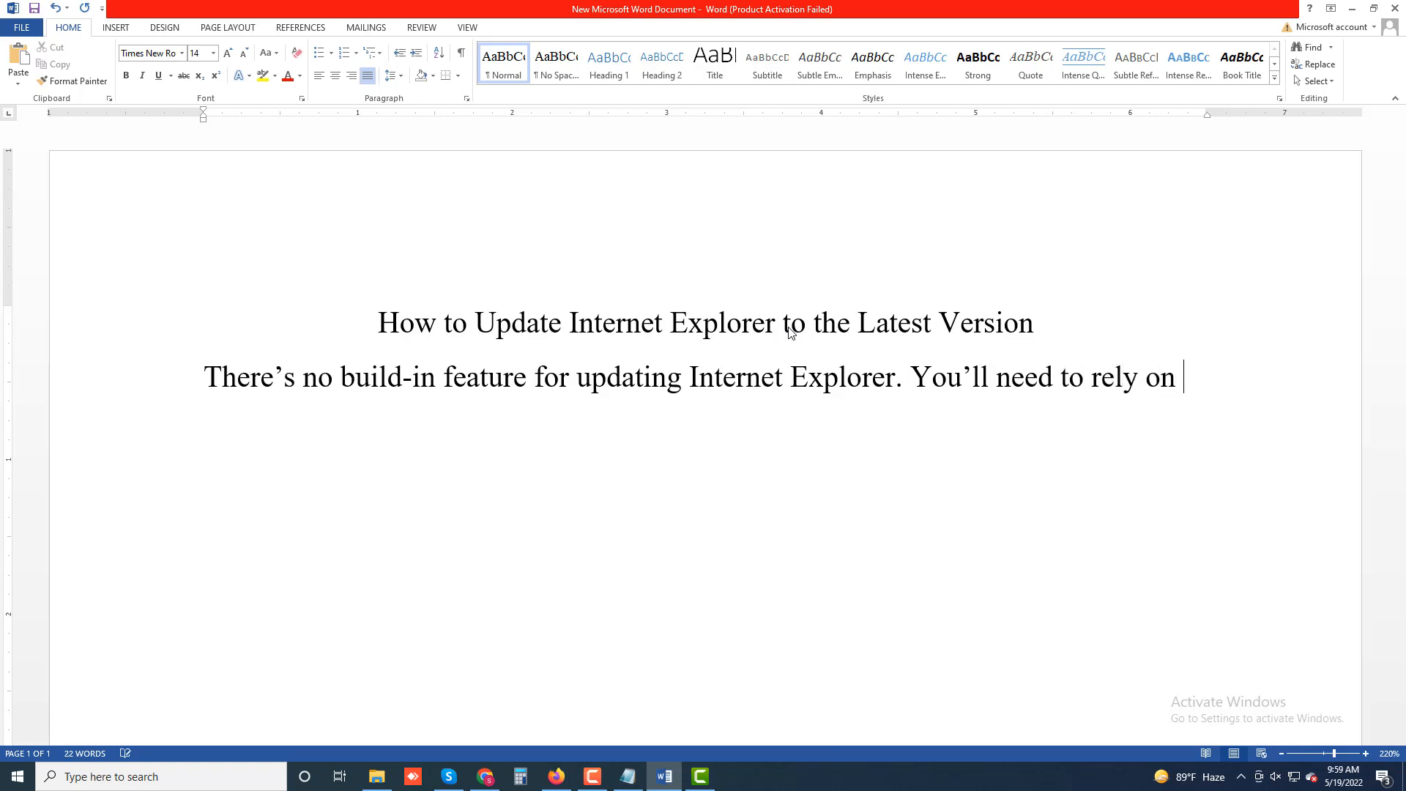
{"action": "type", "text": " Wind"}
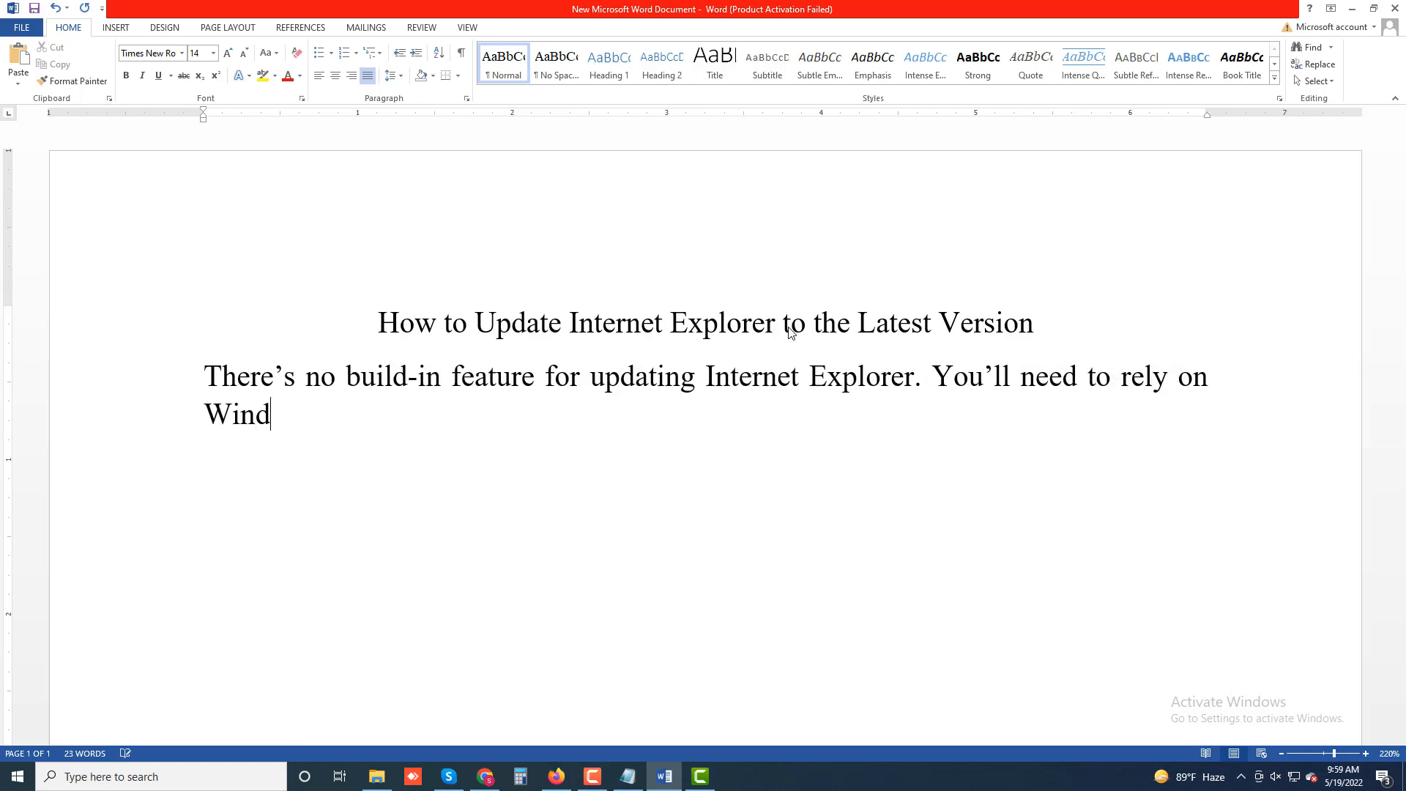
{"action": "type", "text": "ows Update"}
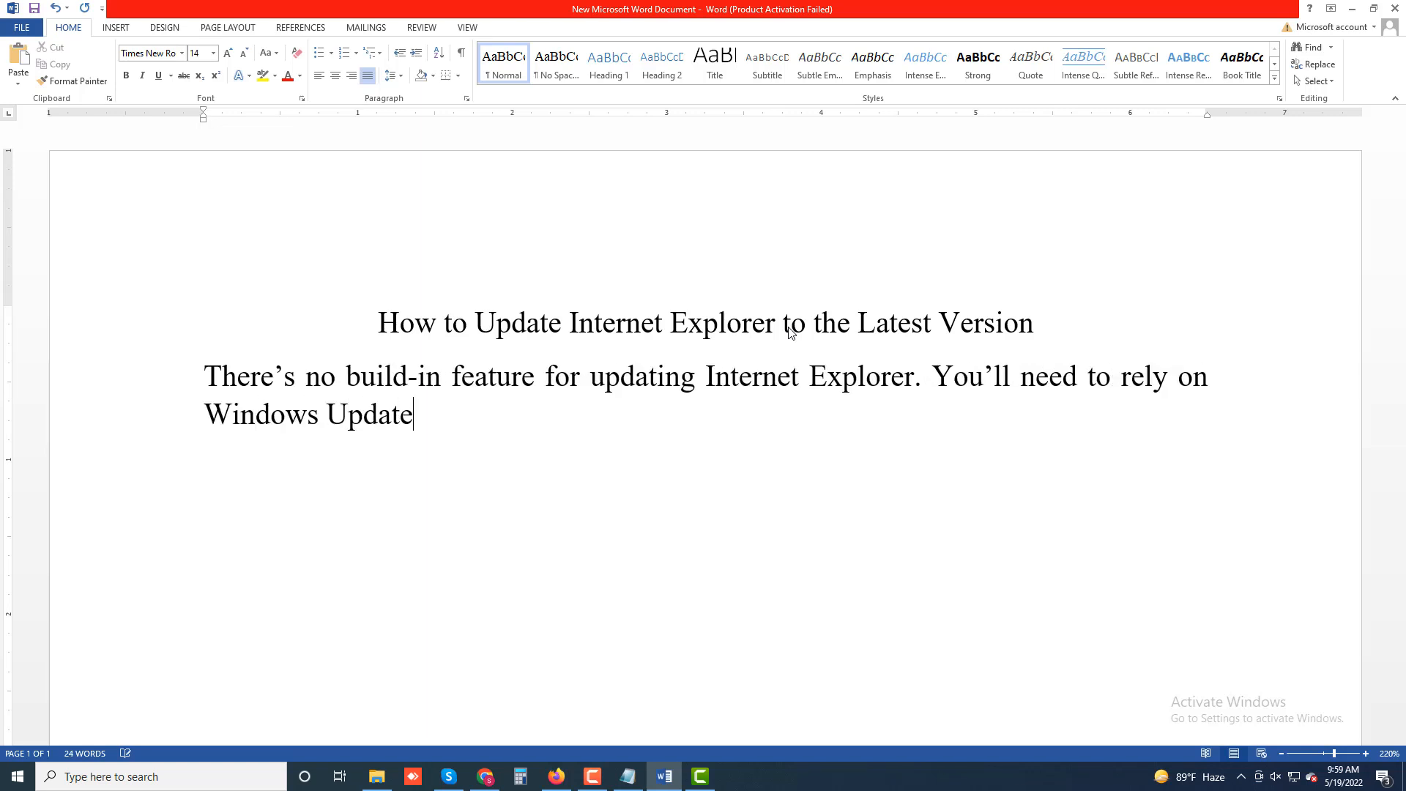
{"action": "type", "text": ". When you u"}
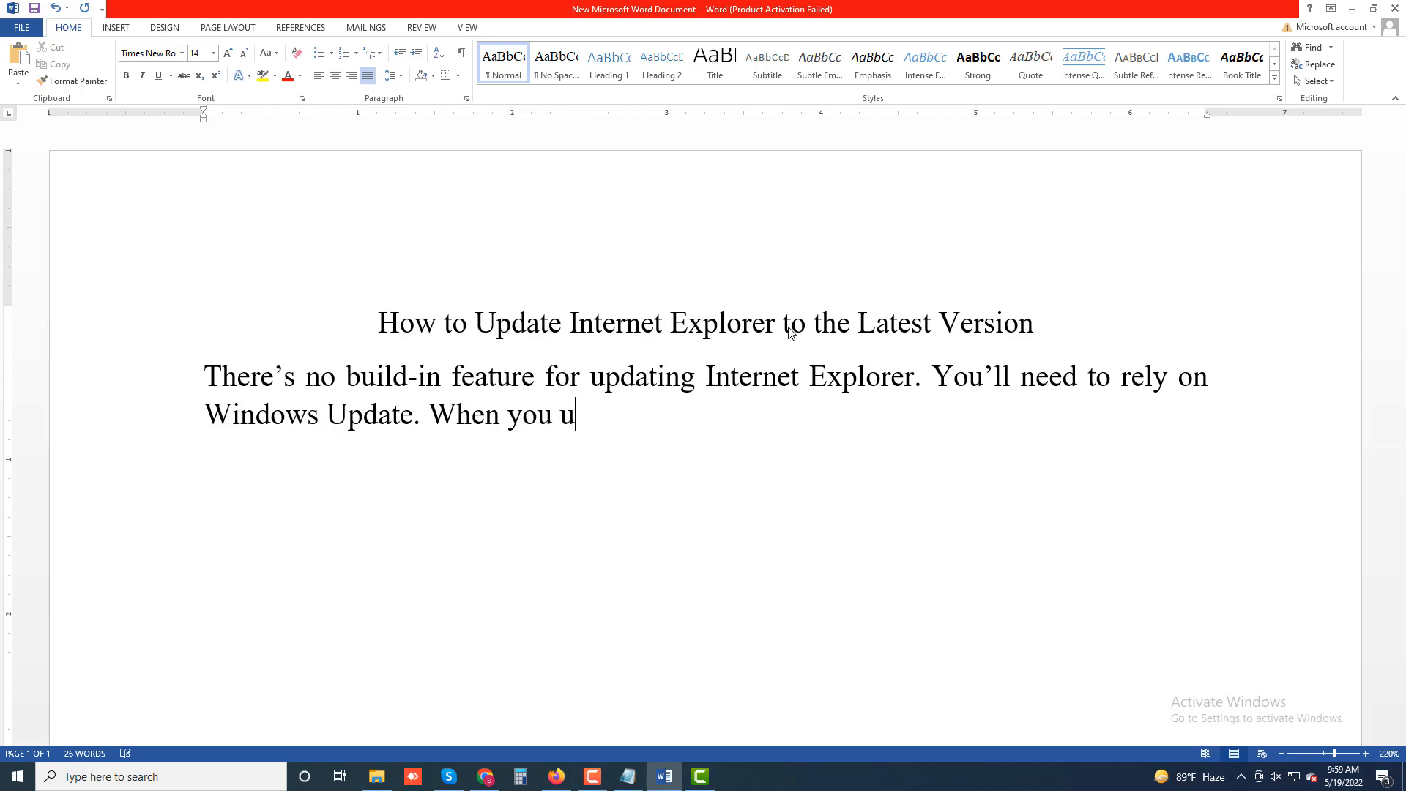
{"action": "type", "text": "pdate windoe"}
- End that sentence with a period and continue with "When you update windows the browser updates for Internet Explorer"
{"action": "key", "text": "BackSpace"}
{"action": "type", "text": "ws"}
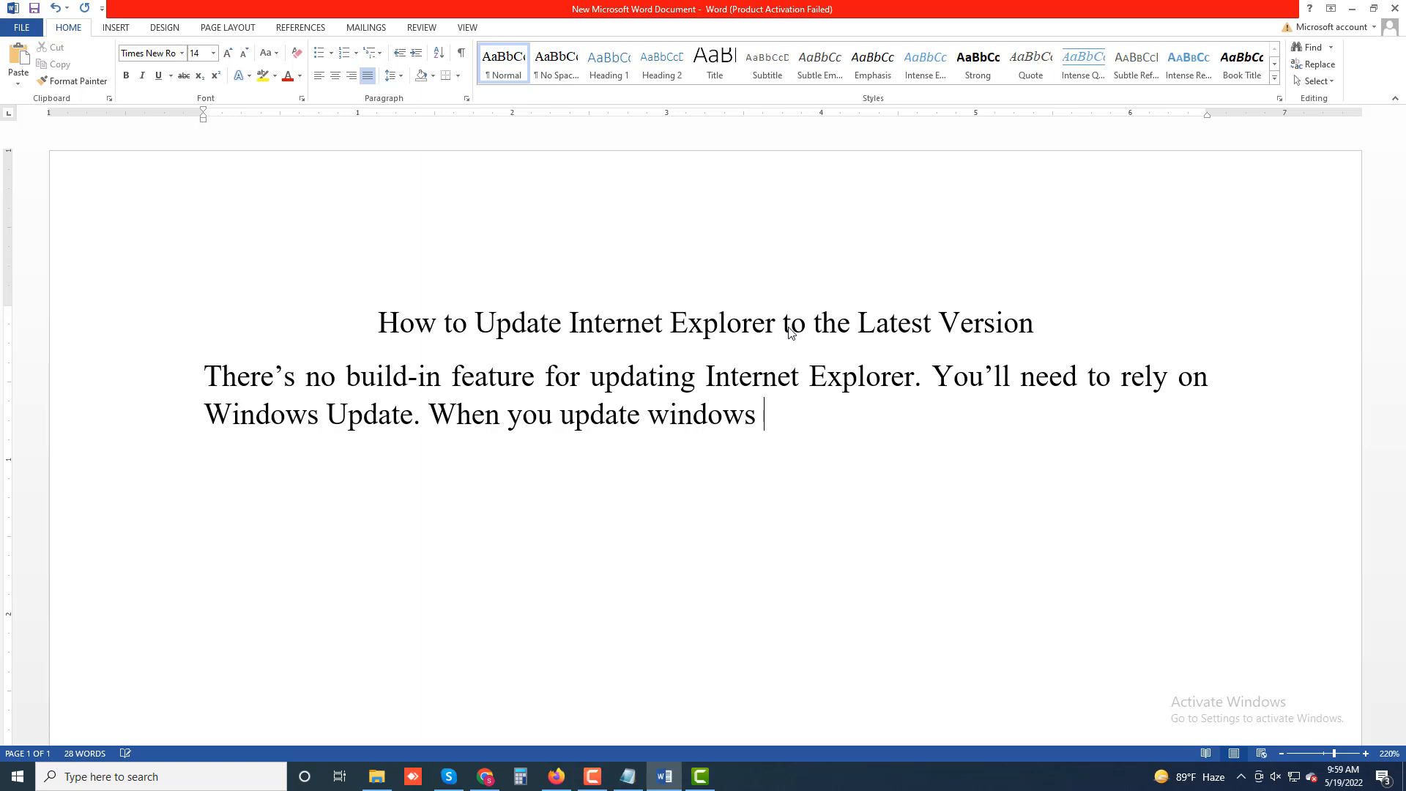
{"action": "type", "text": " the browser"}
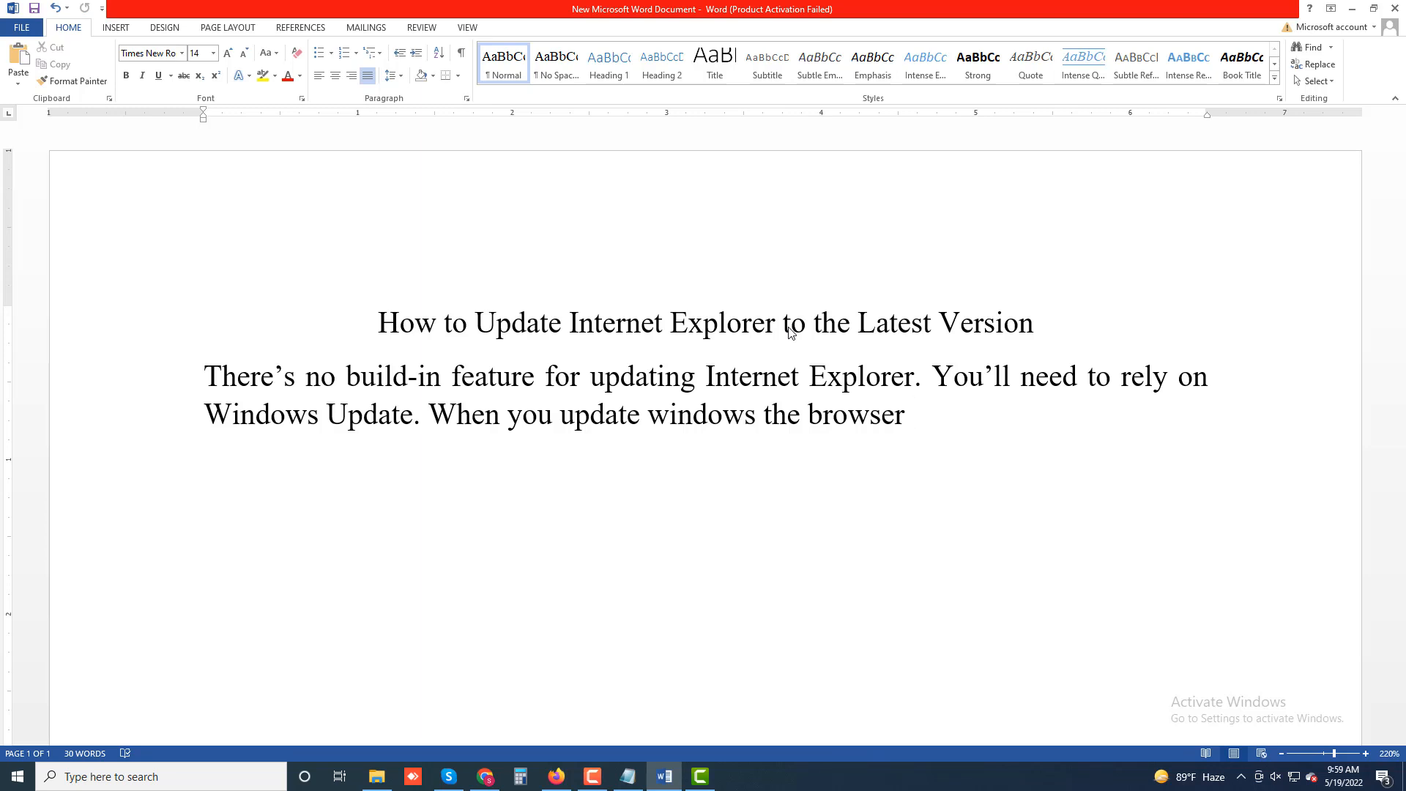
{"action": "type", "text": "updates "}
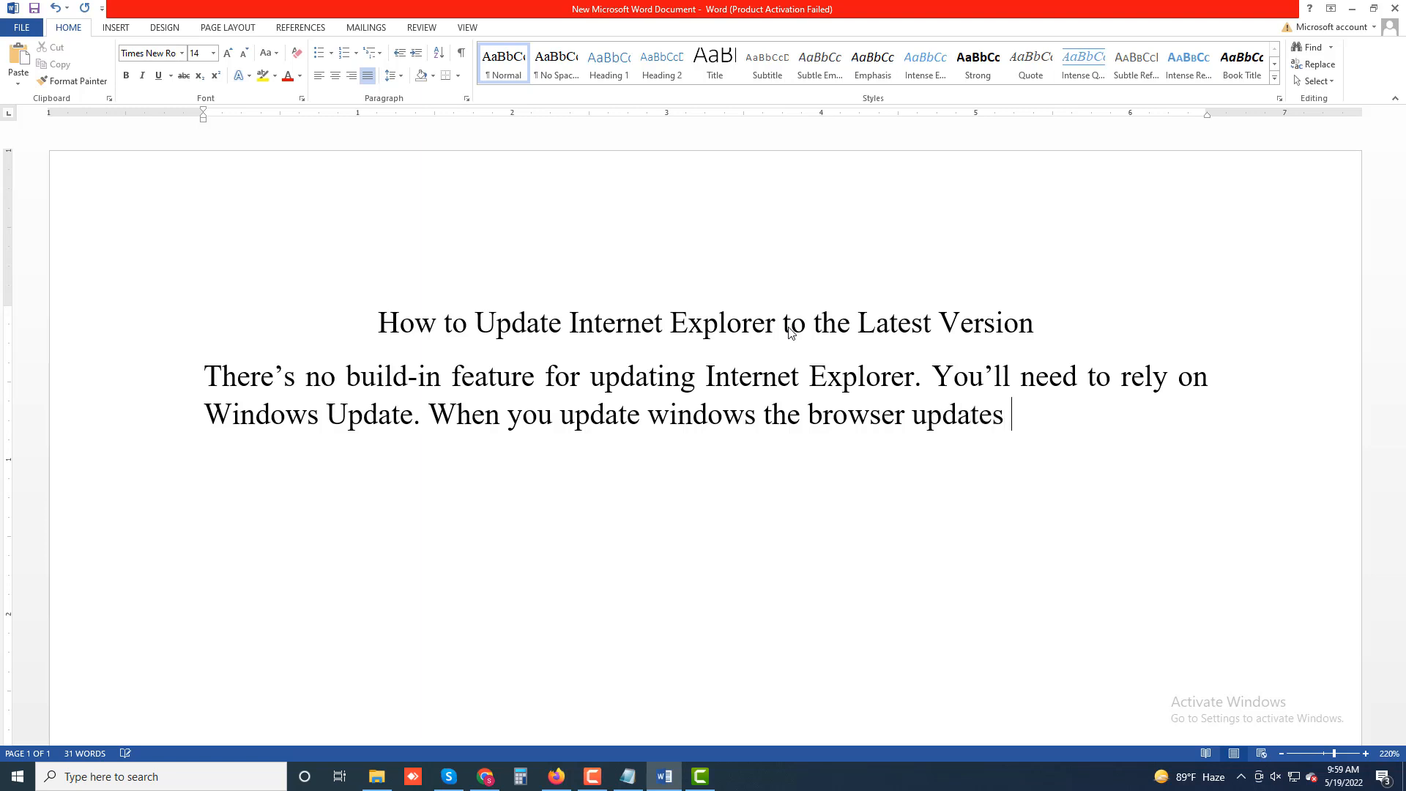
{"action": "type", "text": "for Internet E"}
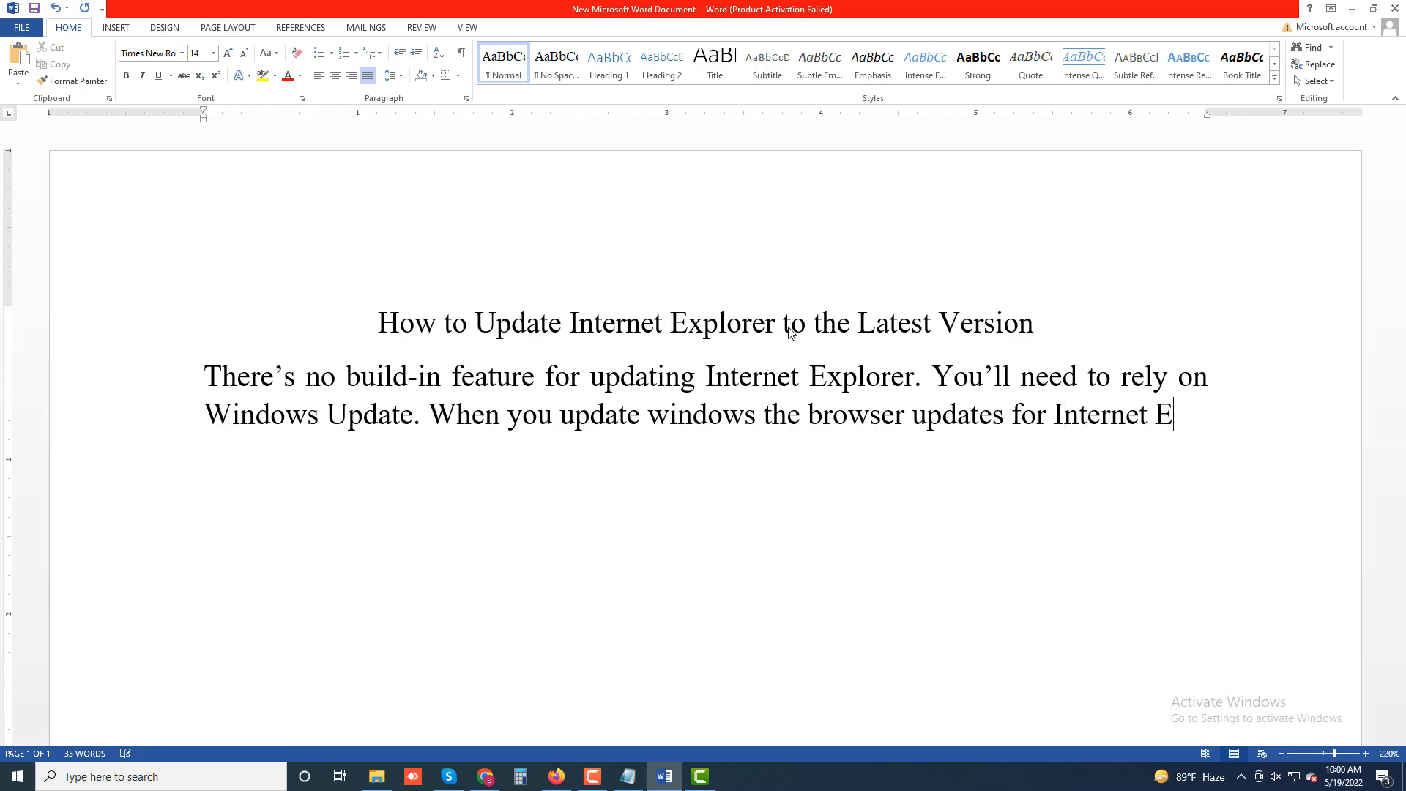
{"action": "type", "text": "xplorer"}
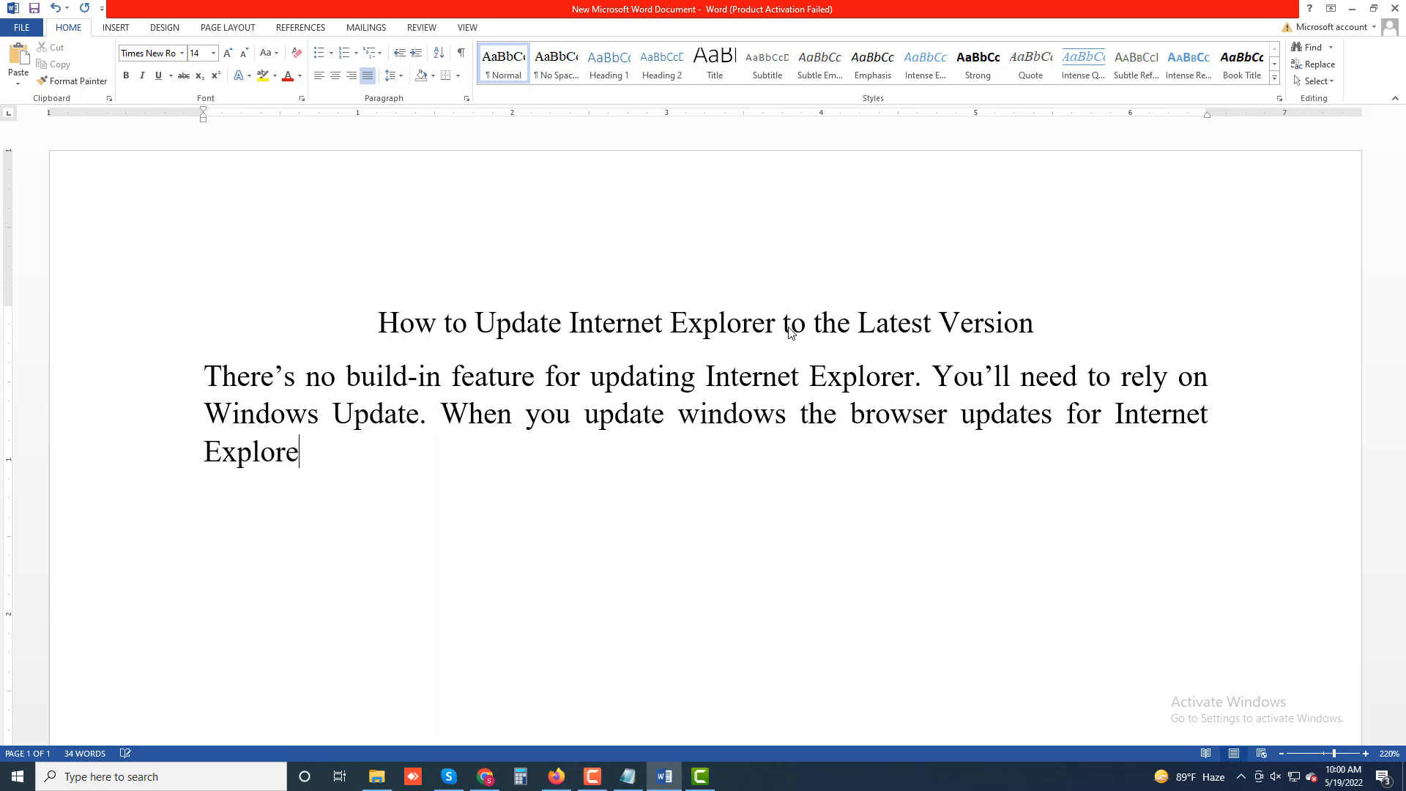
{"action": "type", "text": " are insta"}
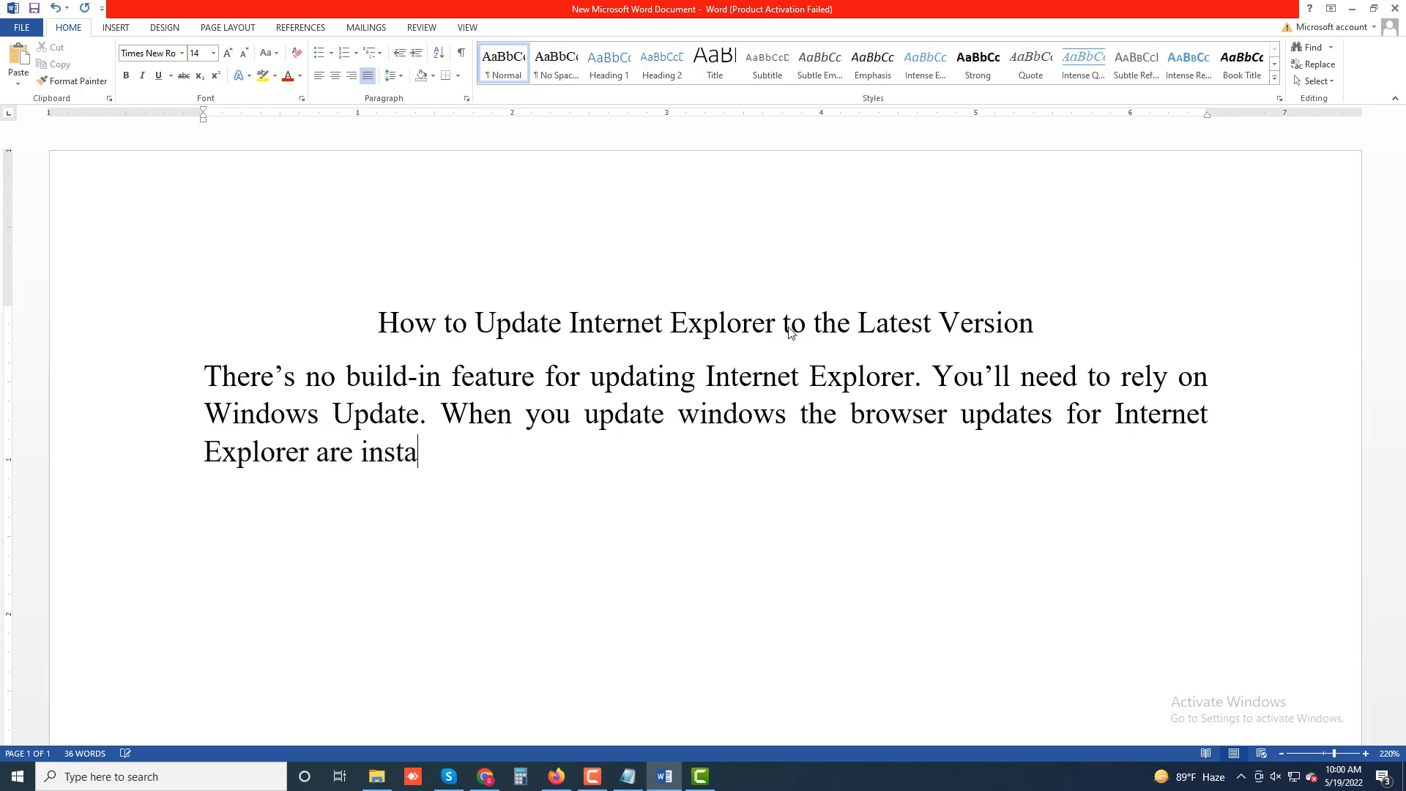
{"action": "type", "text": "lled along "}
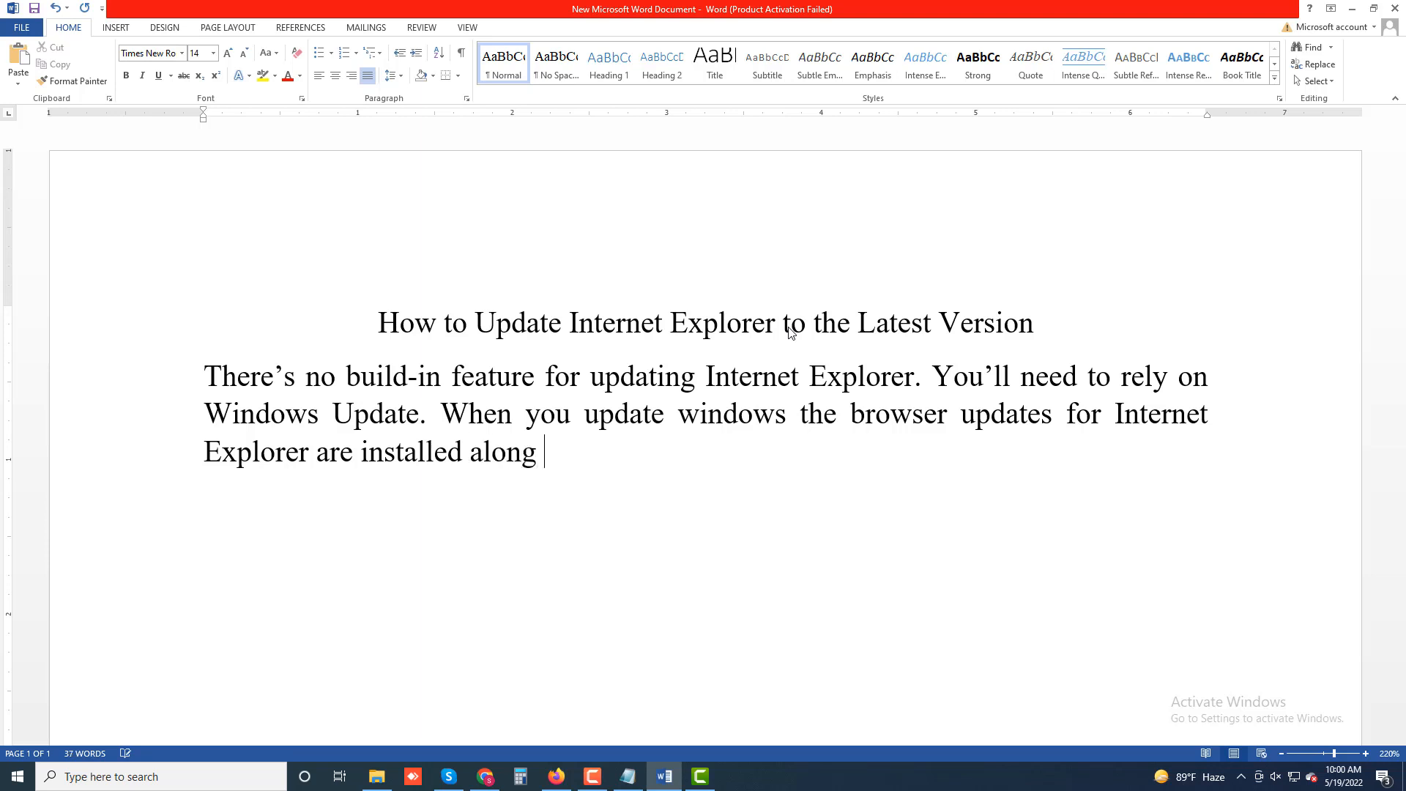
{"action": "type", "text": "with other updates"}
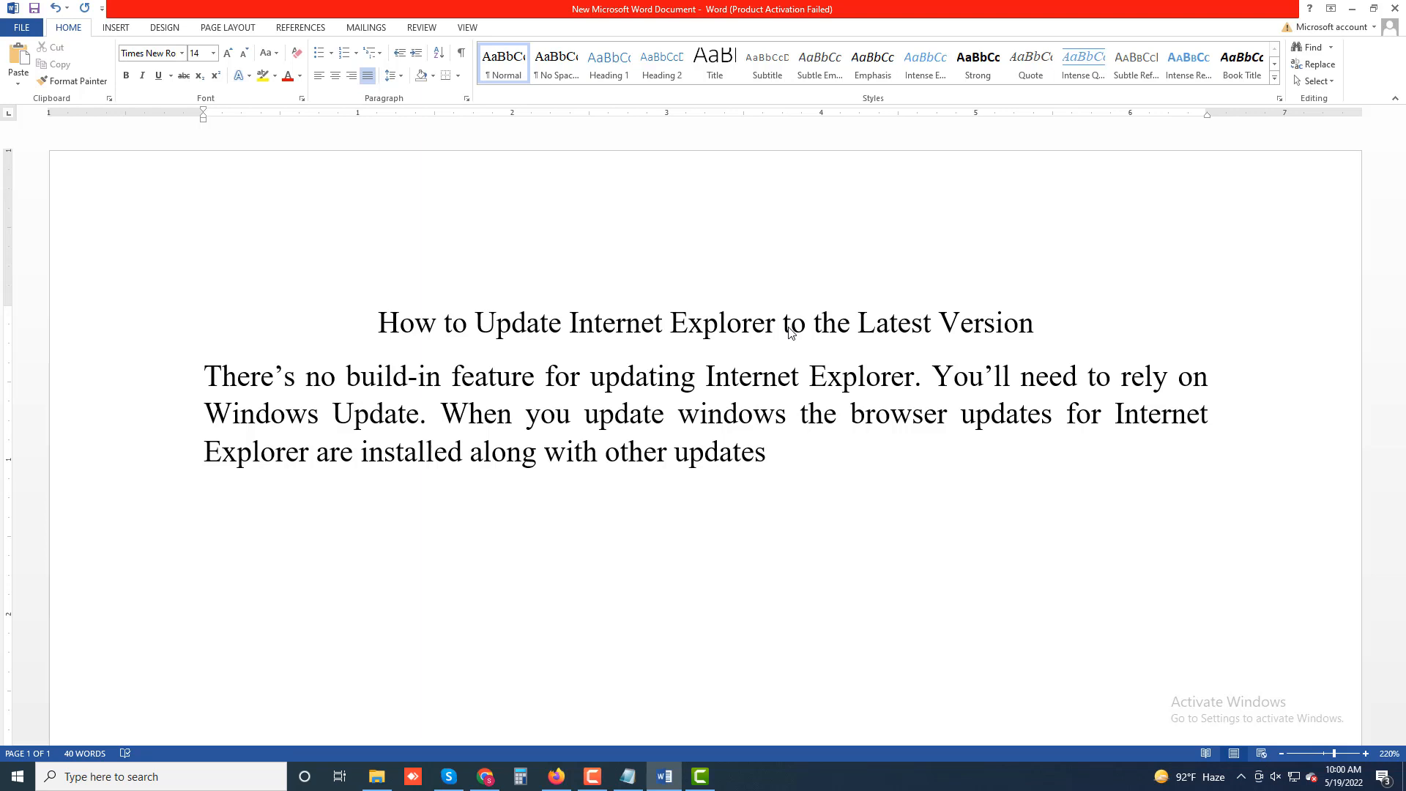
{"action": "type", "text": " for your Wi"}
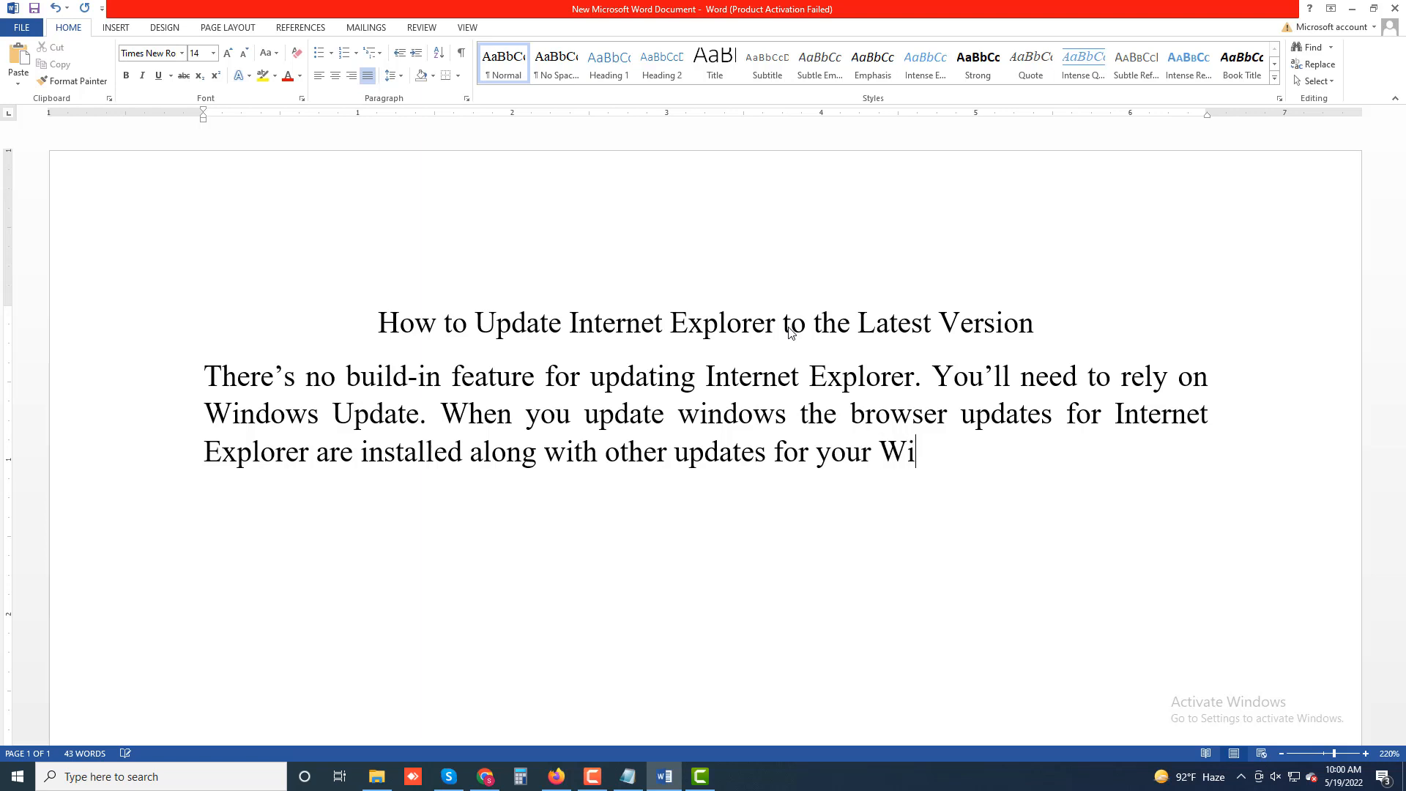
{"action": "type", "text": "ndows "}
{"action": "type", "text": "opera"}
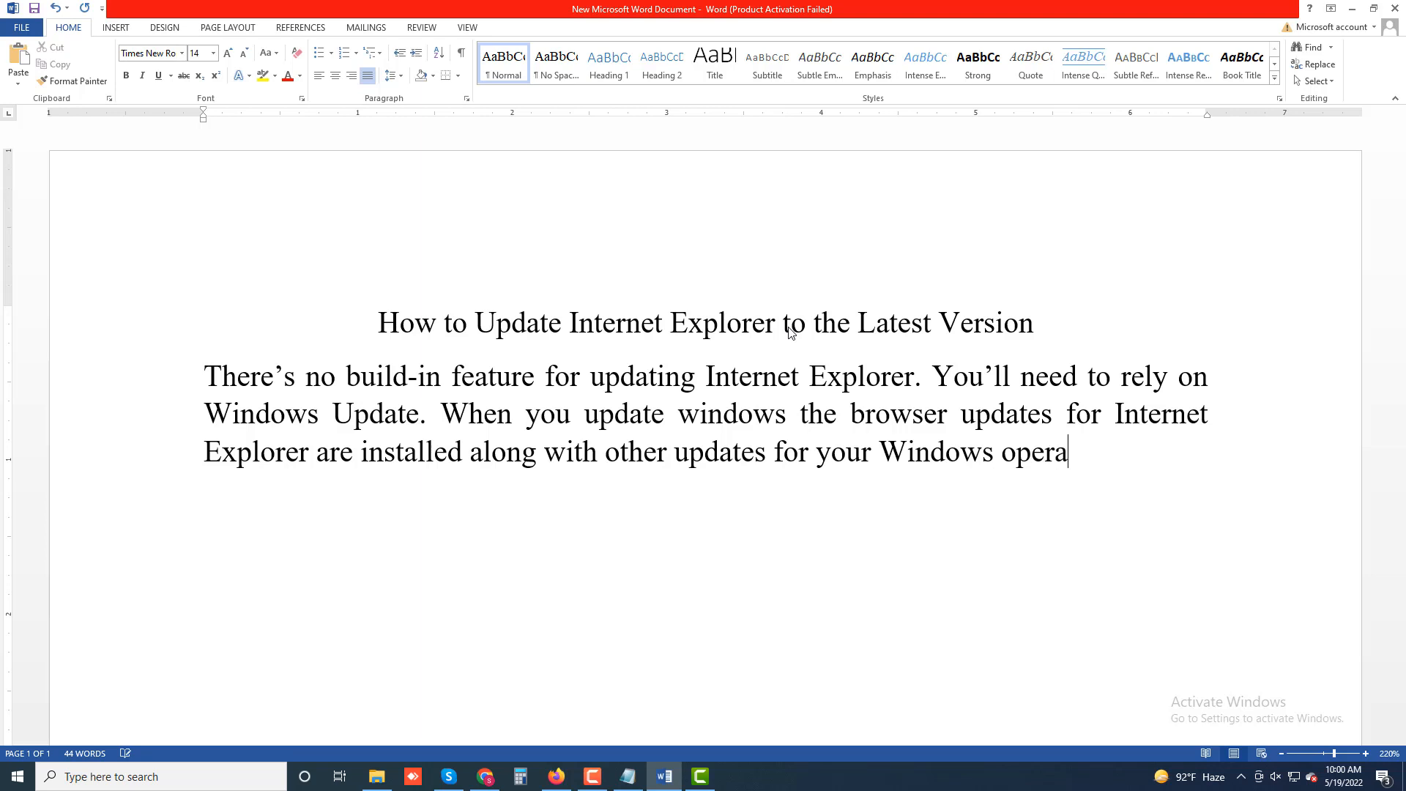
{"action": "type", "text": "ting sys"}
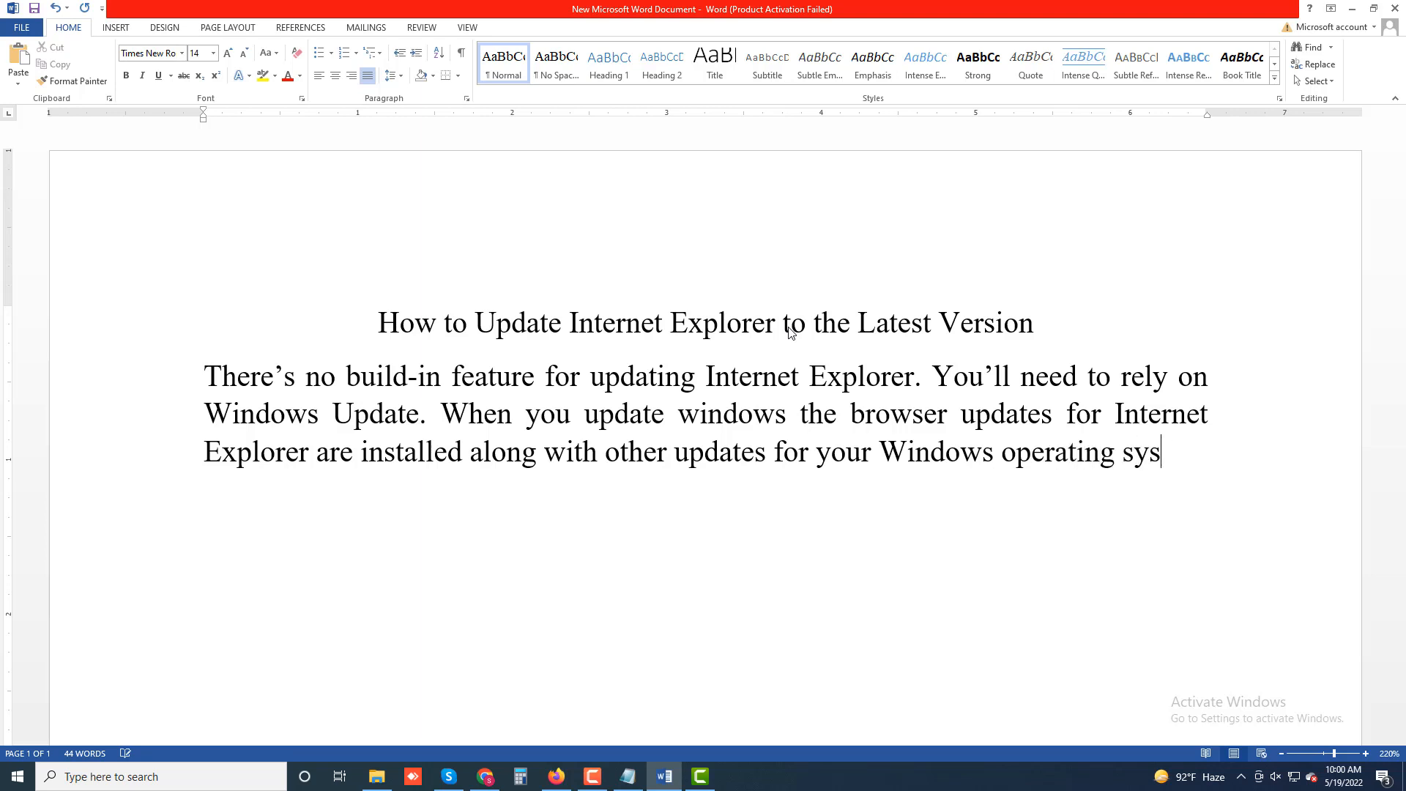
{"action": "type", "text": "tems."}
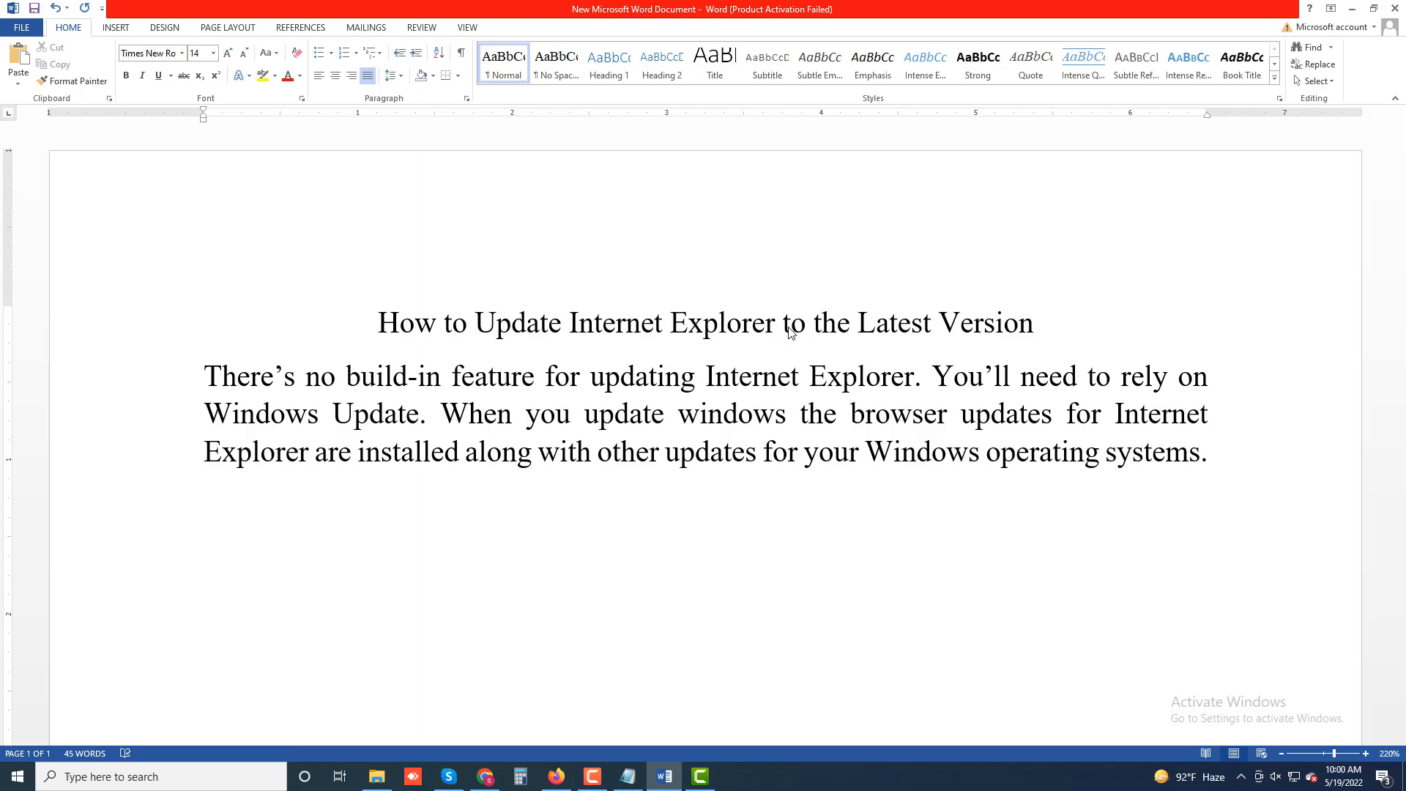
- Start a second body paragraph with the text "Also the latest Windows OS (Windows 11)"
{"action": "key", "text": "Return"}
{"action": "type", "text": "Also the late"}
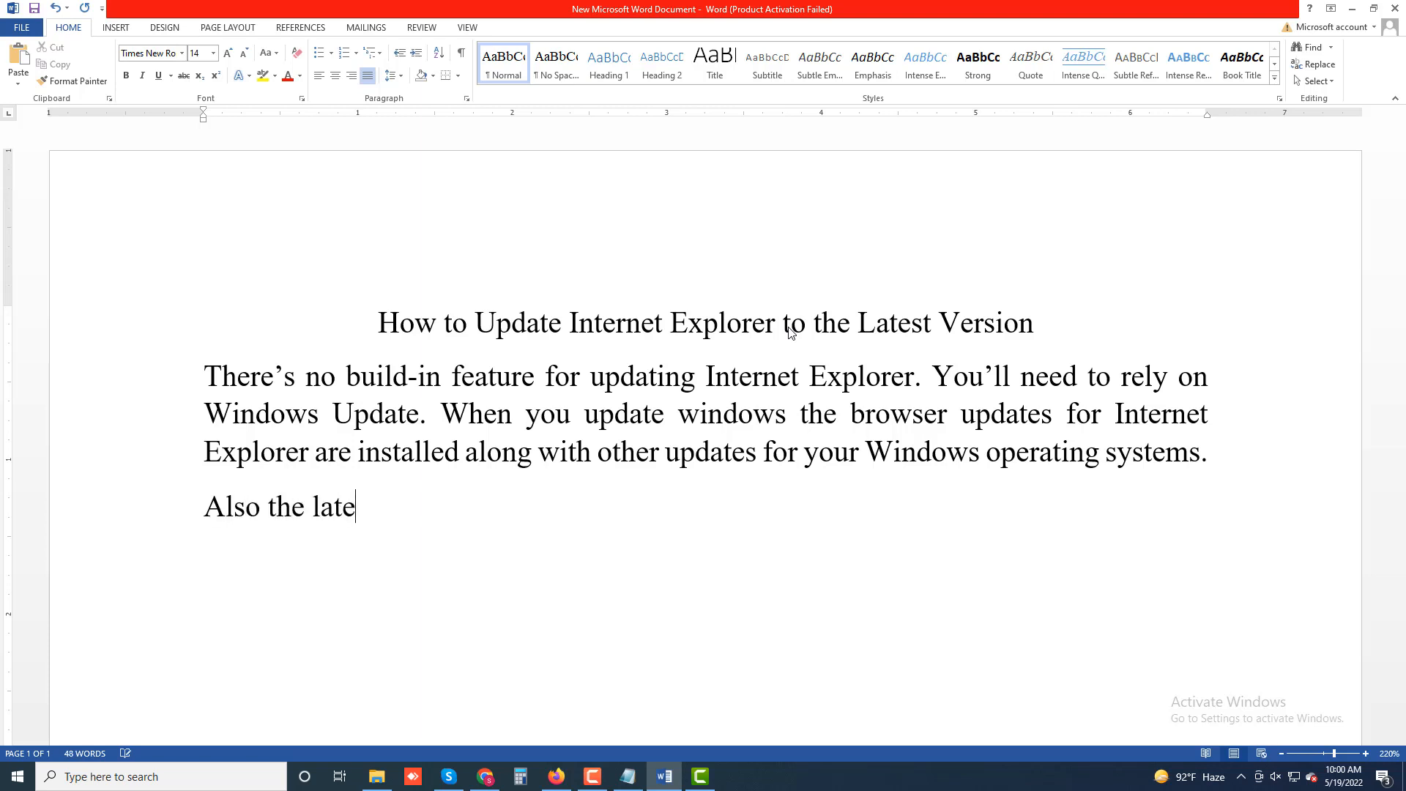
{"action": "type", "text": "st Windows "}
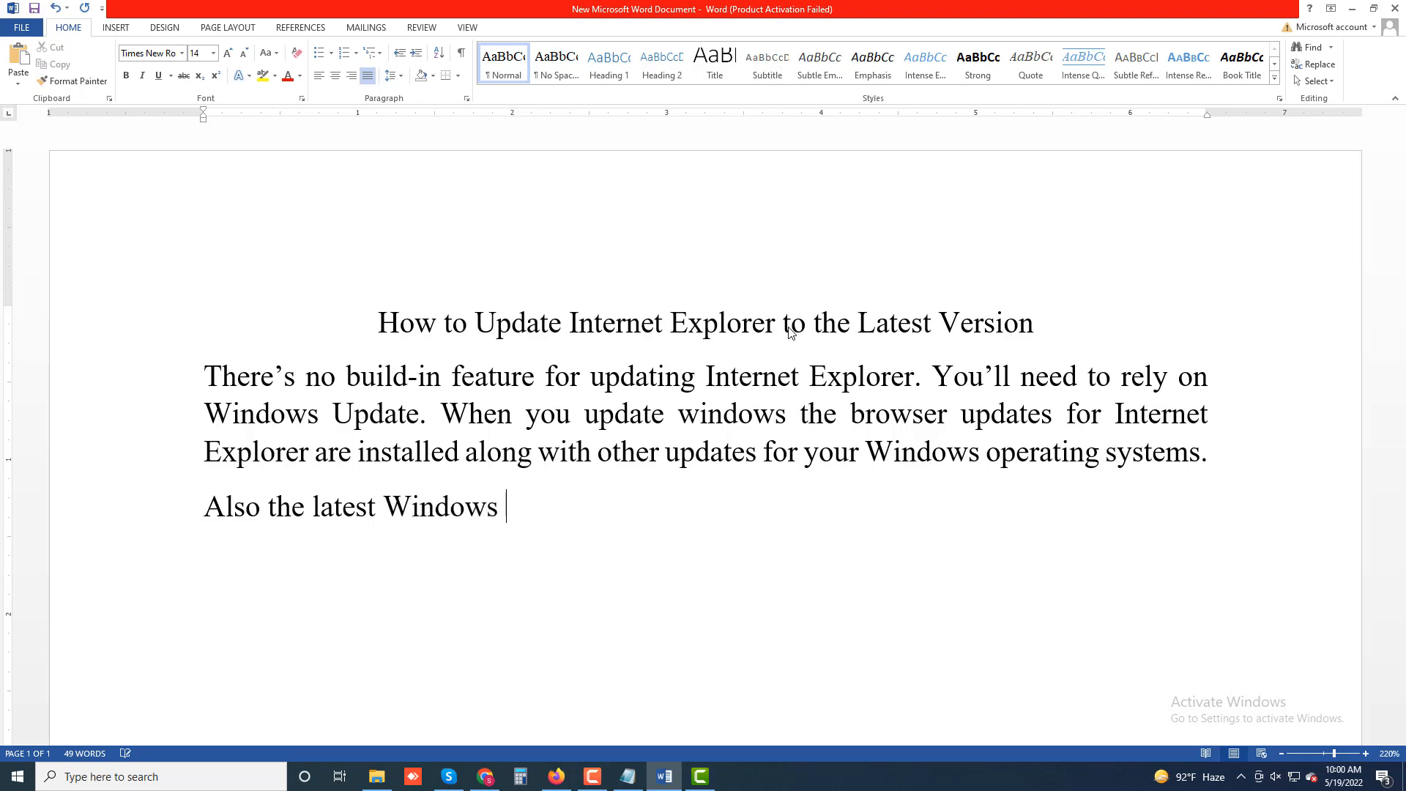
{"action": "type", "text": "OS (Wi"}
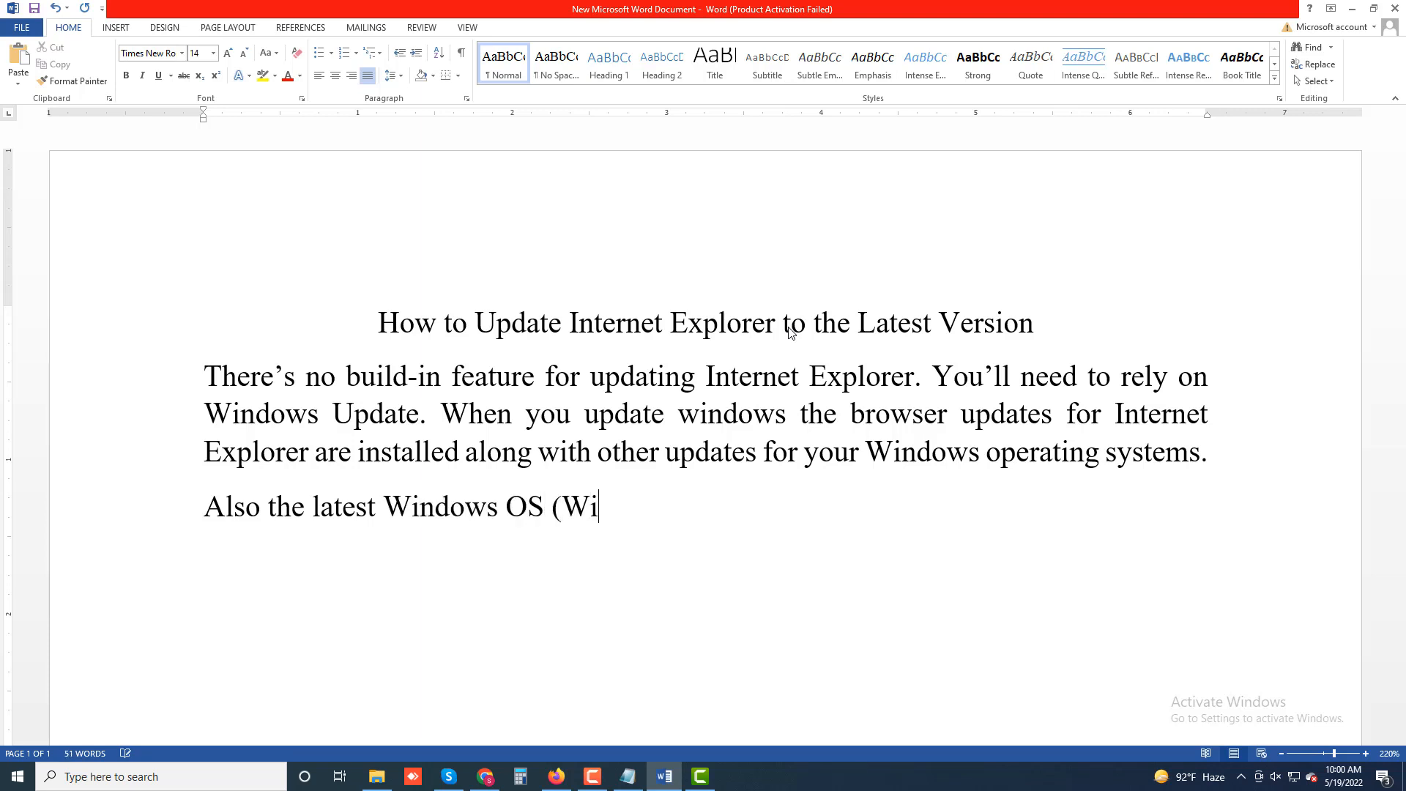
{"action": "type", "text": "ndows"}
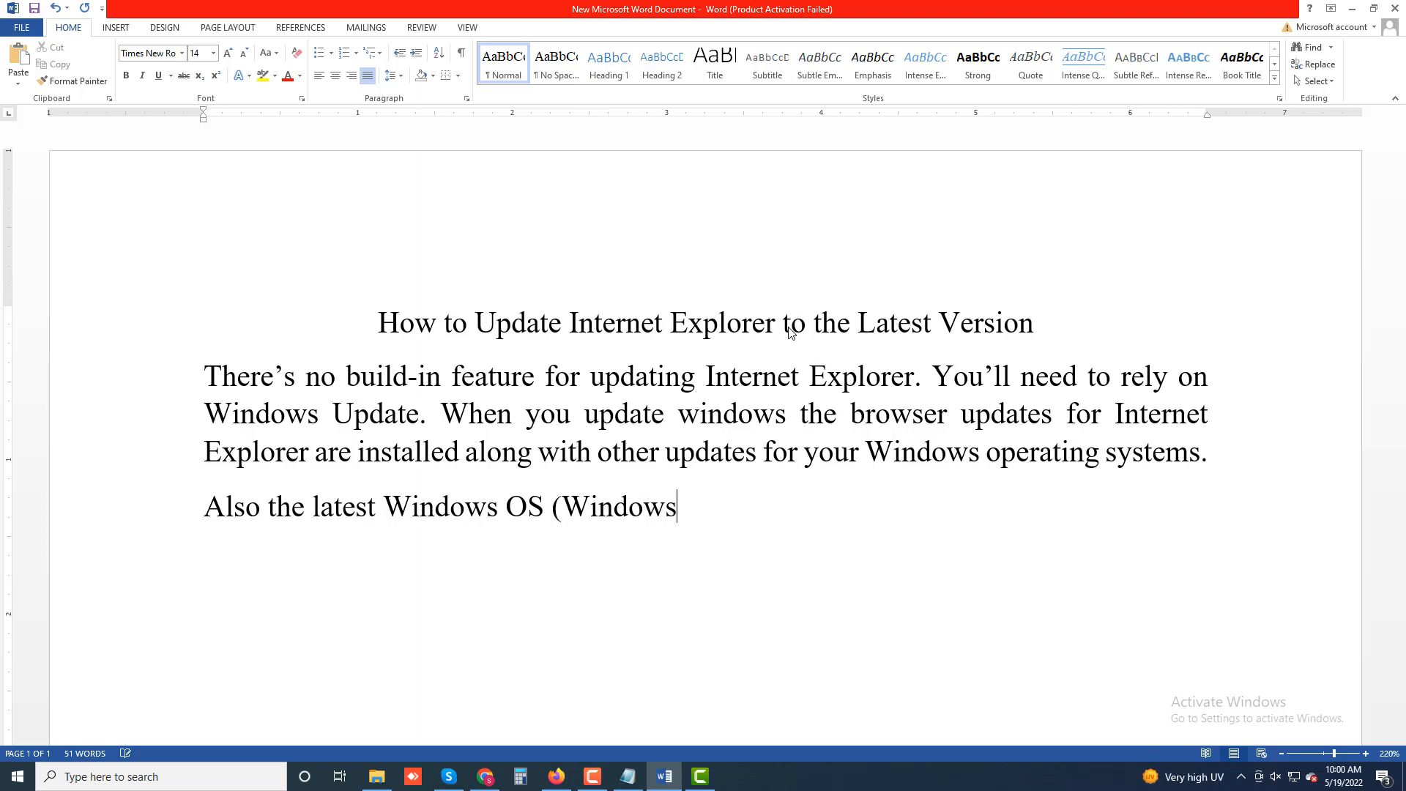
{"action": "type", "text": " 11) dosen't "}
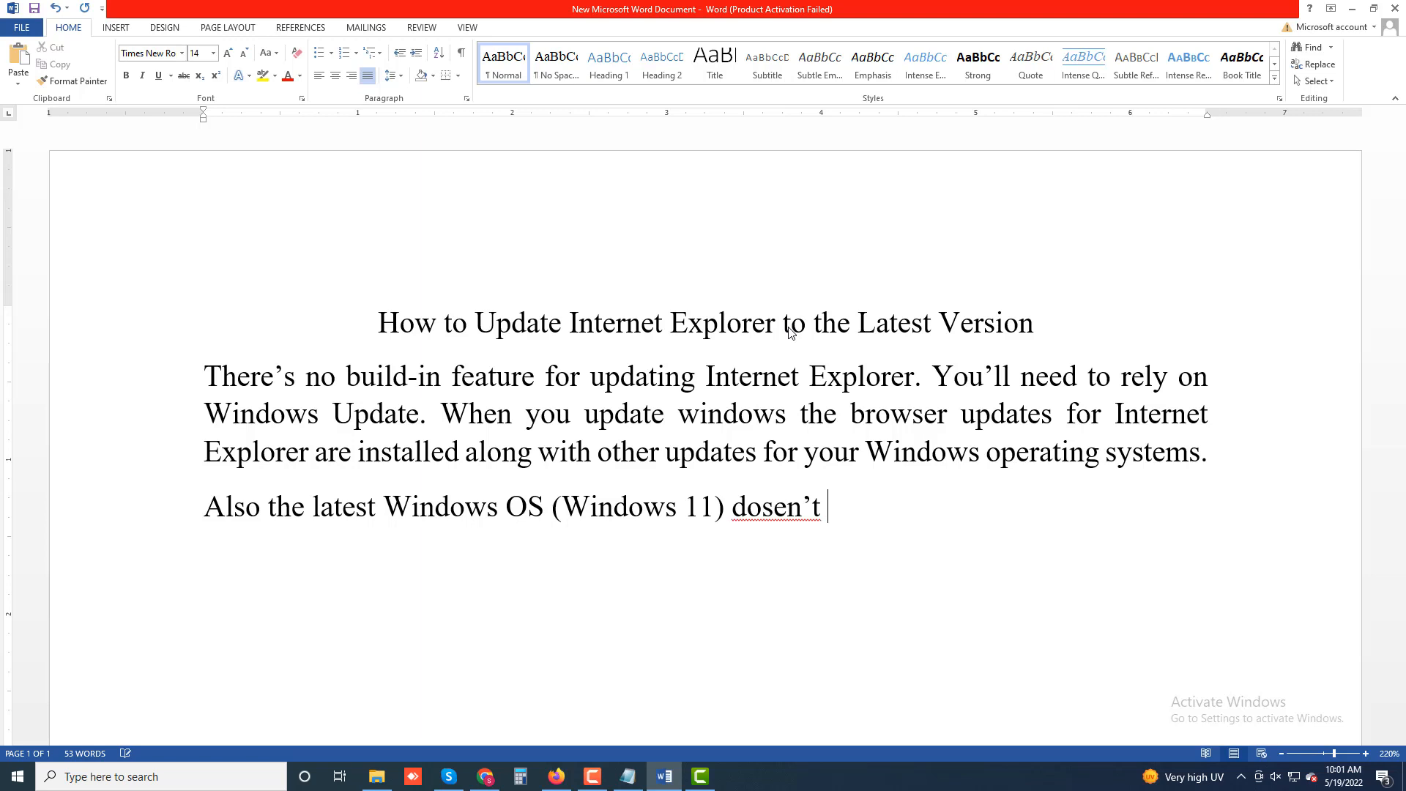
{"action": "type", "text": "have in"}
- Continue the sentence with "doesn't have Internet Explorer", correcting the misspelled "dosen't" with the spelling suggestion
{"action": "key", "text": "BackSpace"}
{"action": "key", "text": "BackSpace"}
{"action": "type", "text": "Internet"}
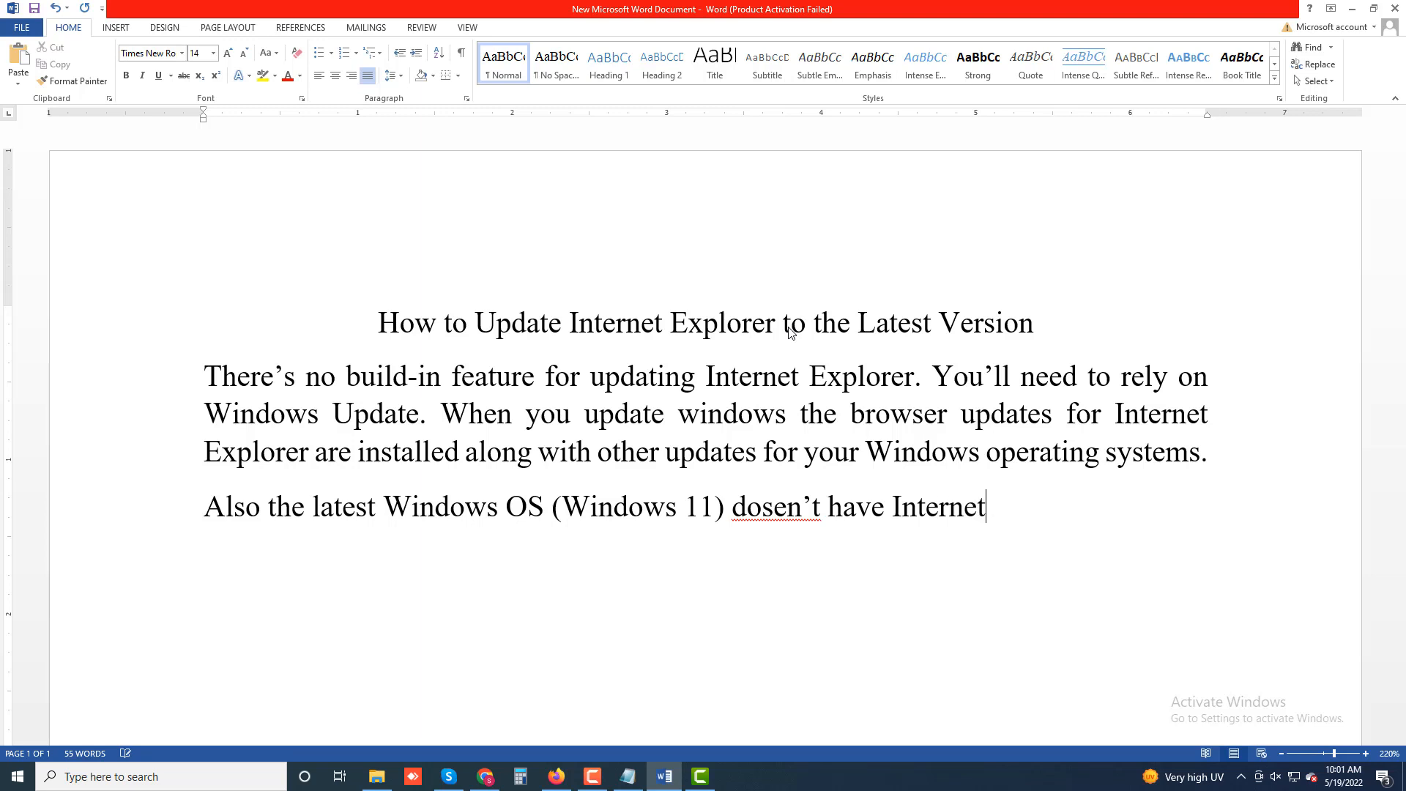
{"action": "type", "text": " Explorer"}
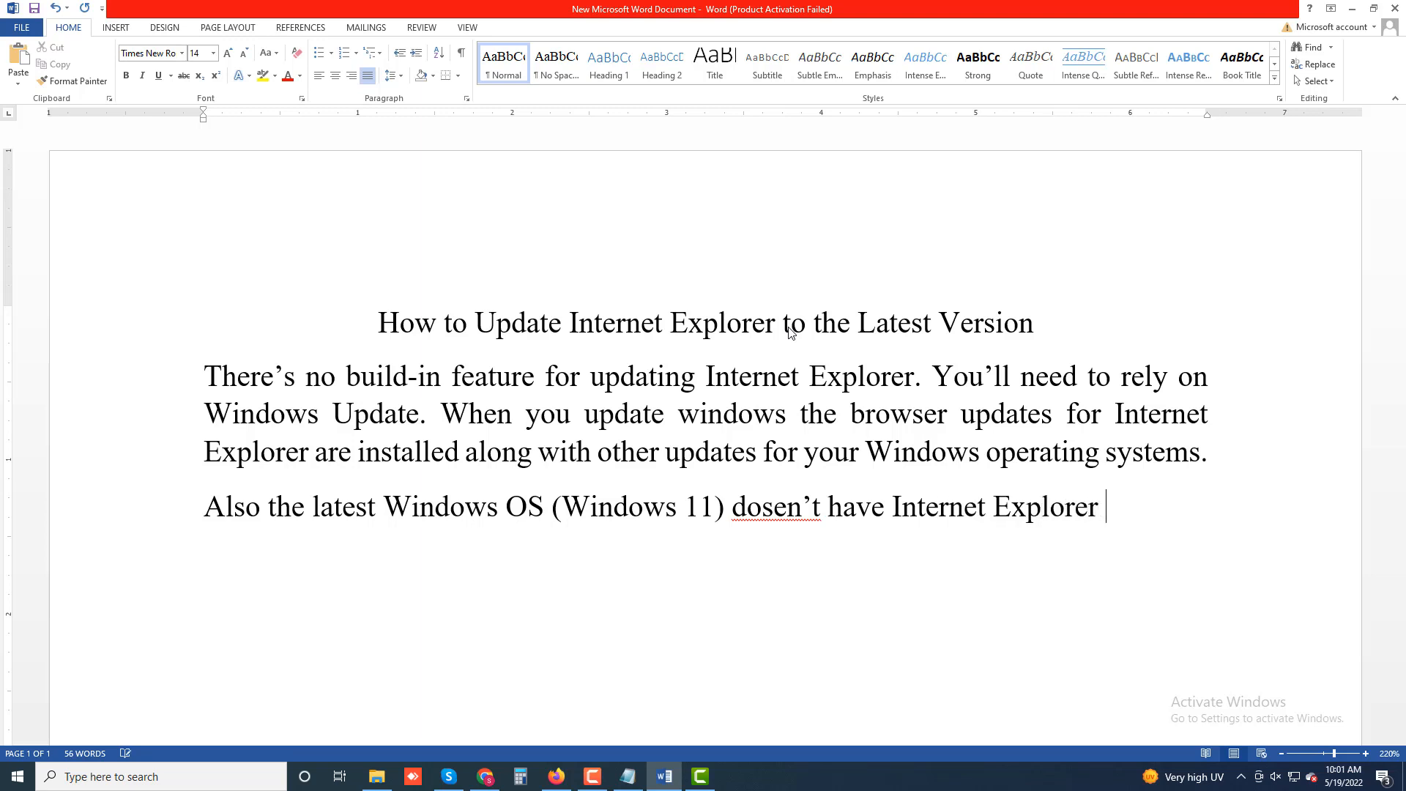
{"action": "right_click", "coordinate": [812, 514]}
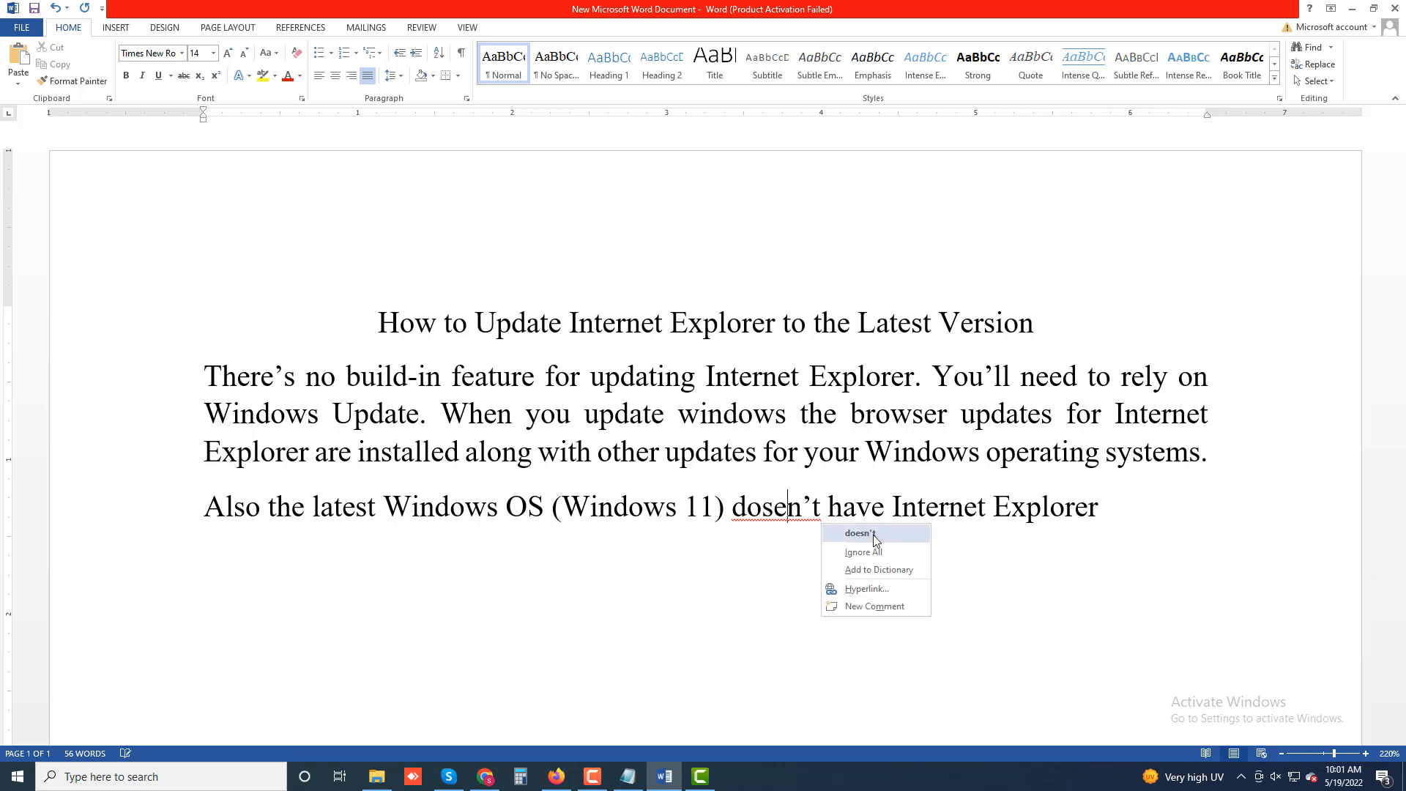
{"action": "left_click", "coordinate": [843, 524]}
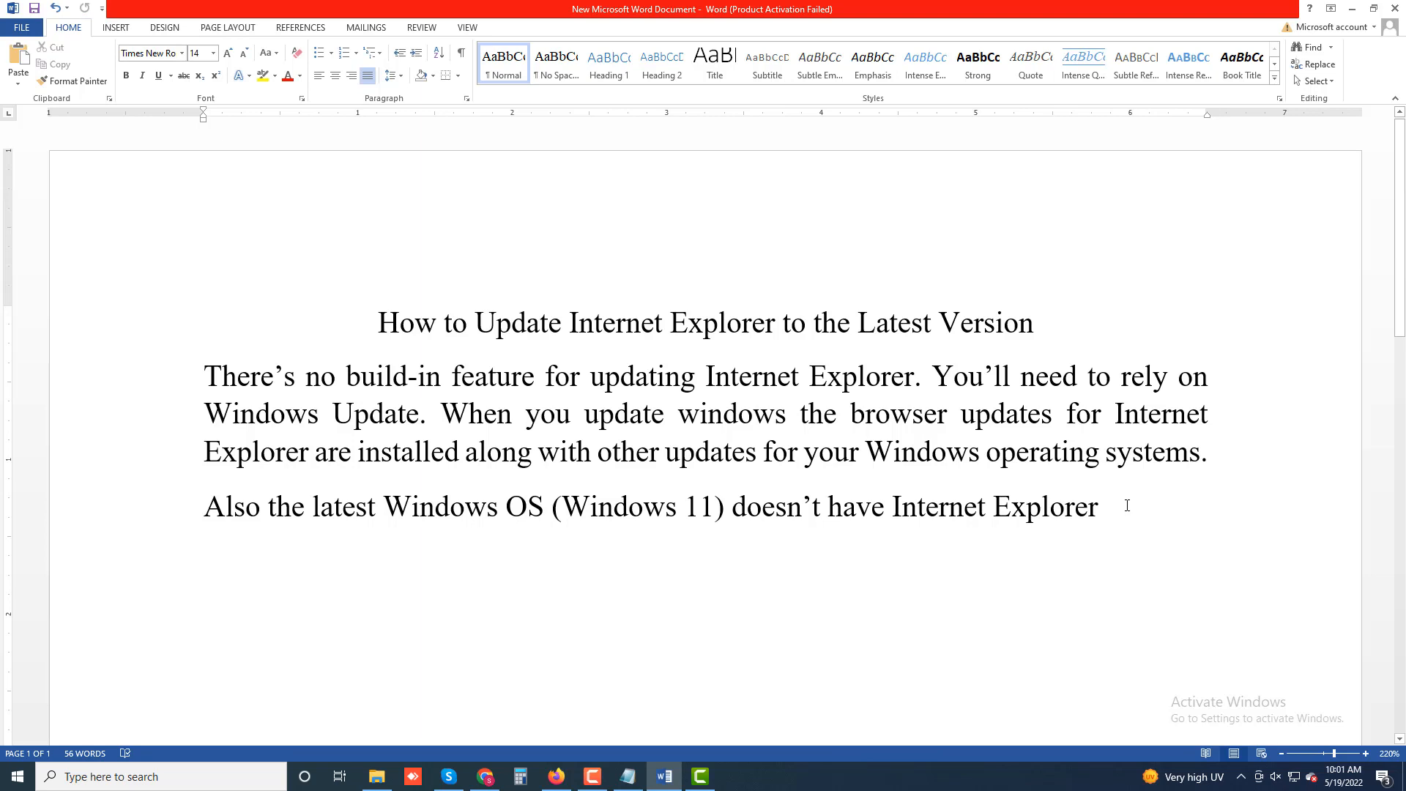
- Extend the second paragraph's sentence with ", so this section is relevant if you use Windows 10"
{"action": "type", "text": ", "}
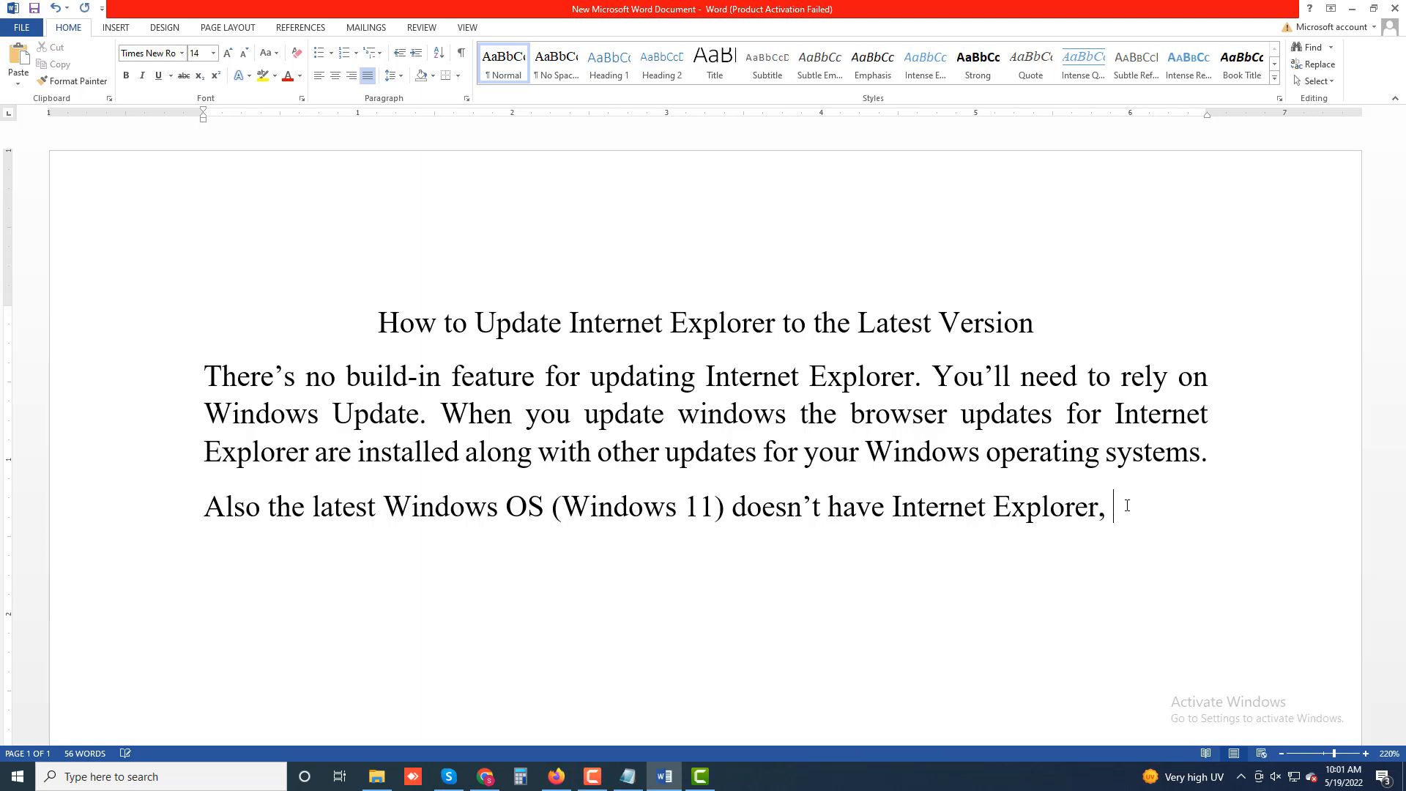
{"action": "type", "text": "so this section"}
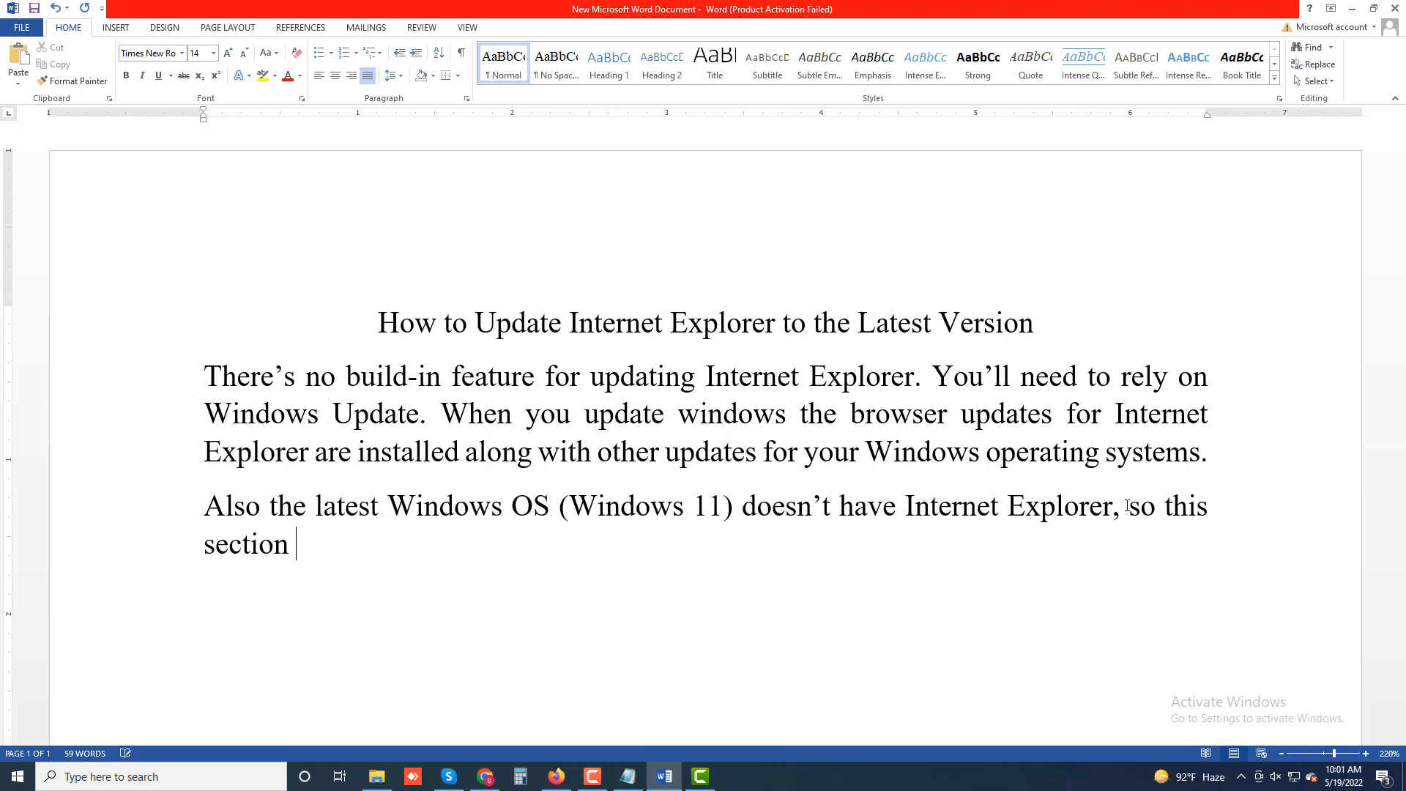
{"action": "type", "text": "is relevent"}
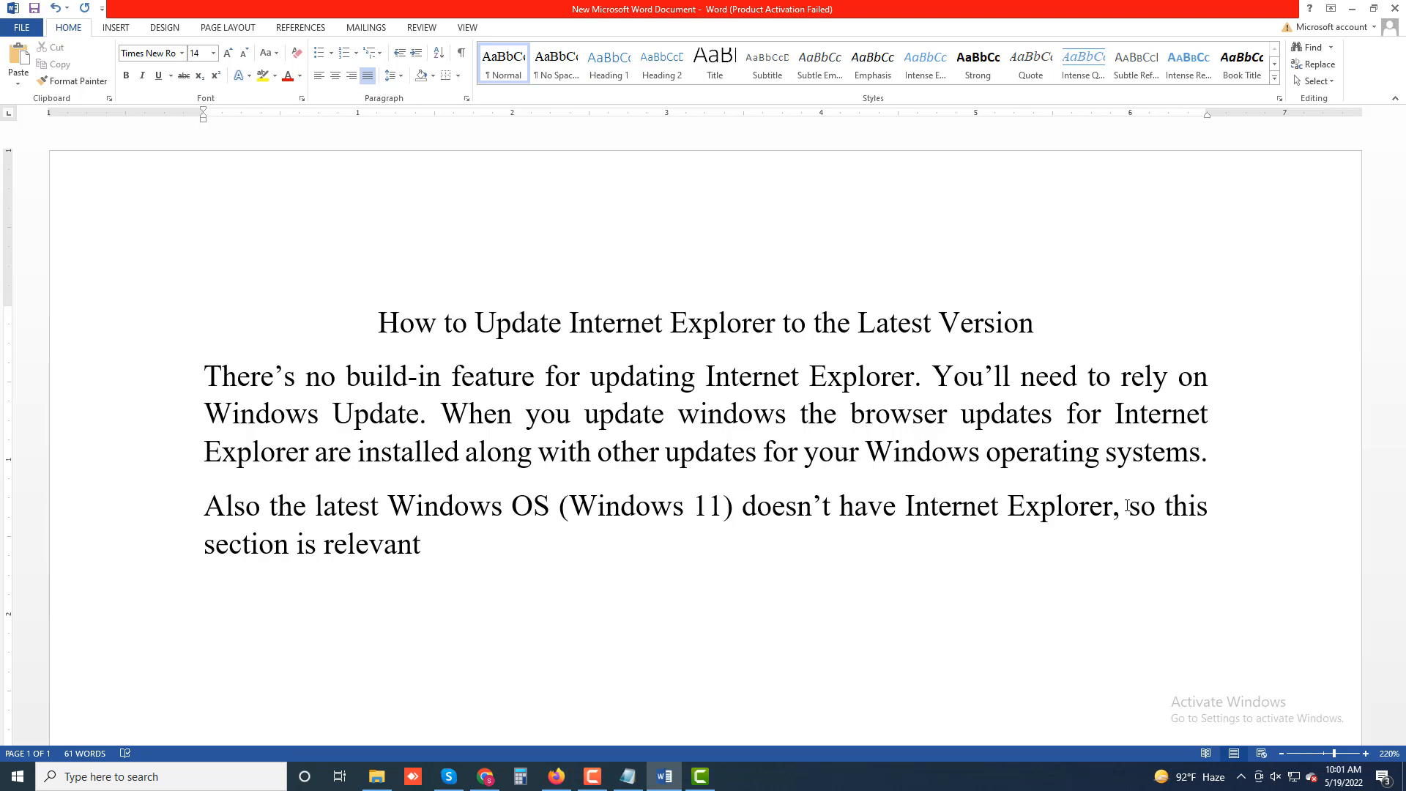
{"action": "type", "text": " if you use"}
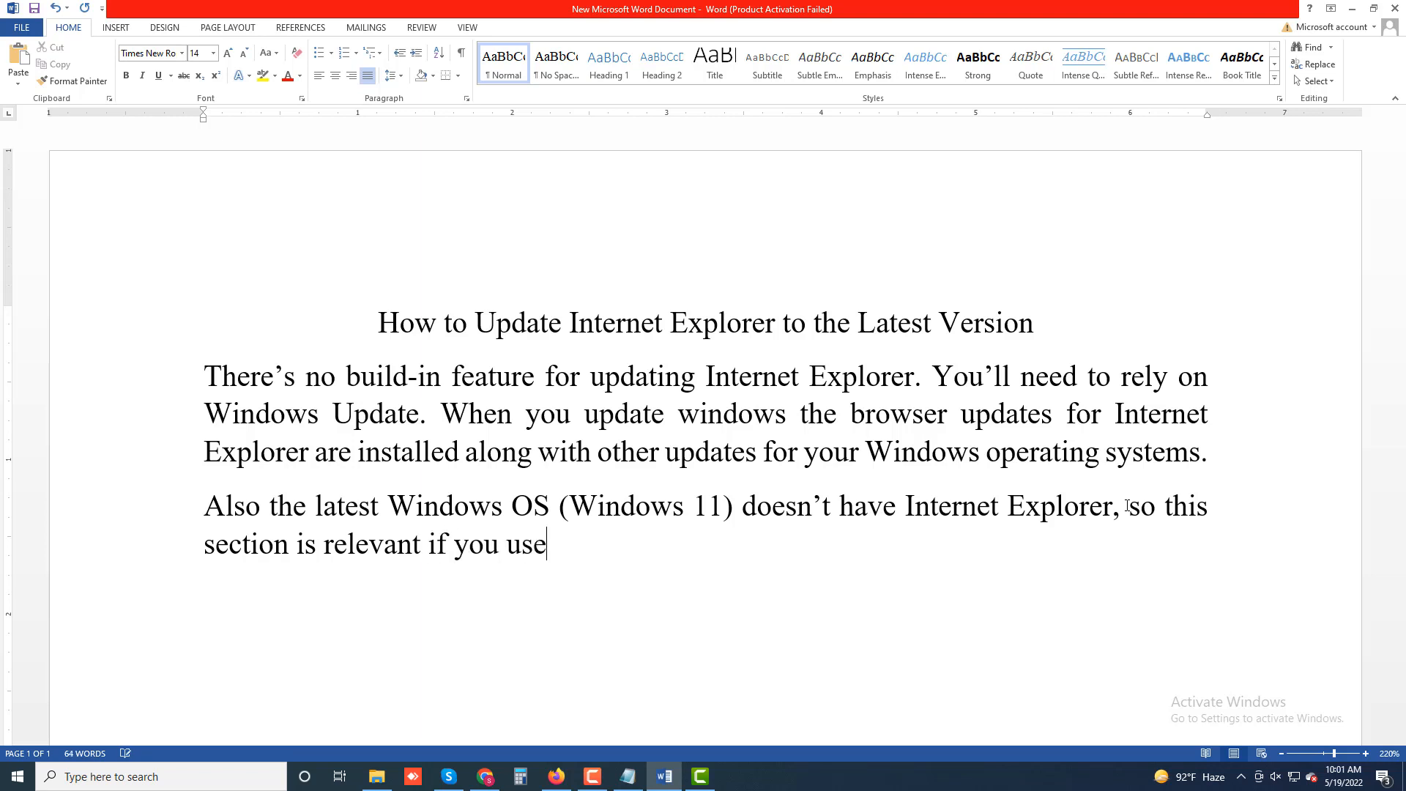
{"action": "type", "text": "Windows 10 "}
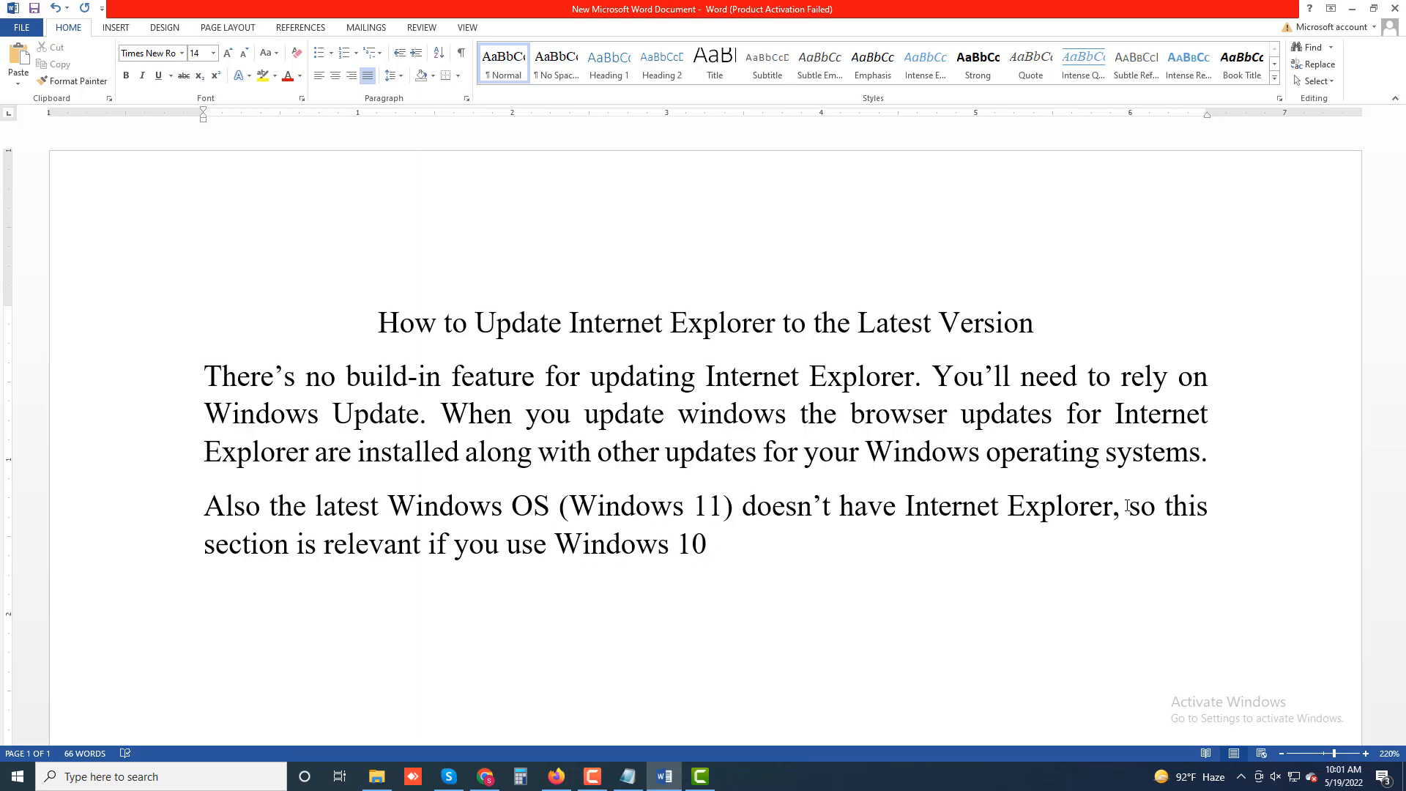
{"action": "type", "text": "or an older "}
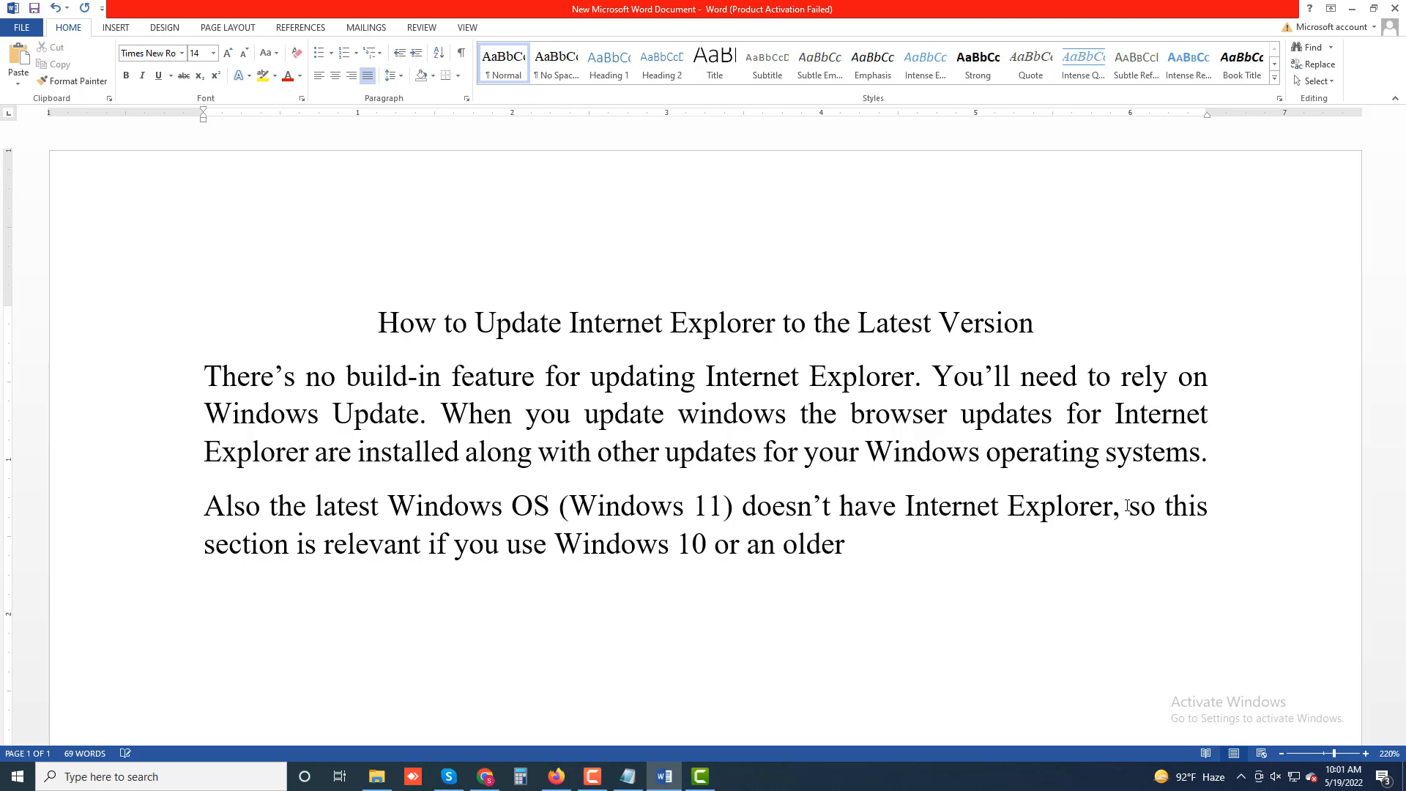
{"action": "type", "text": "version o"}
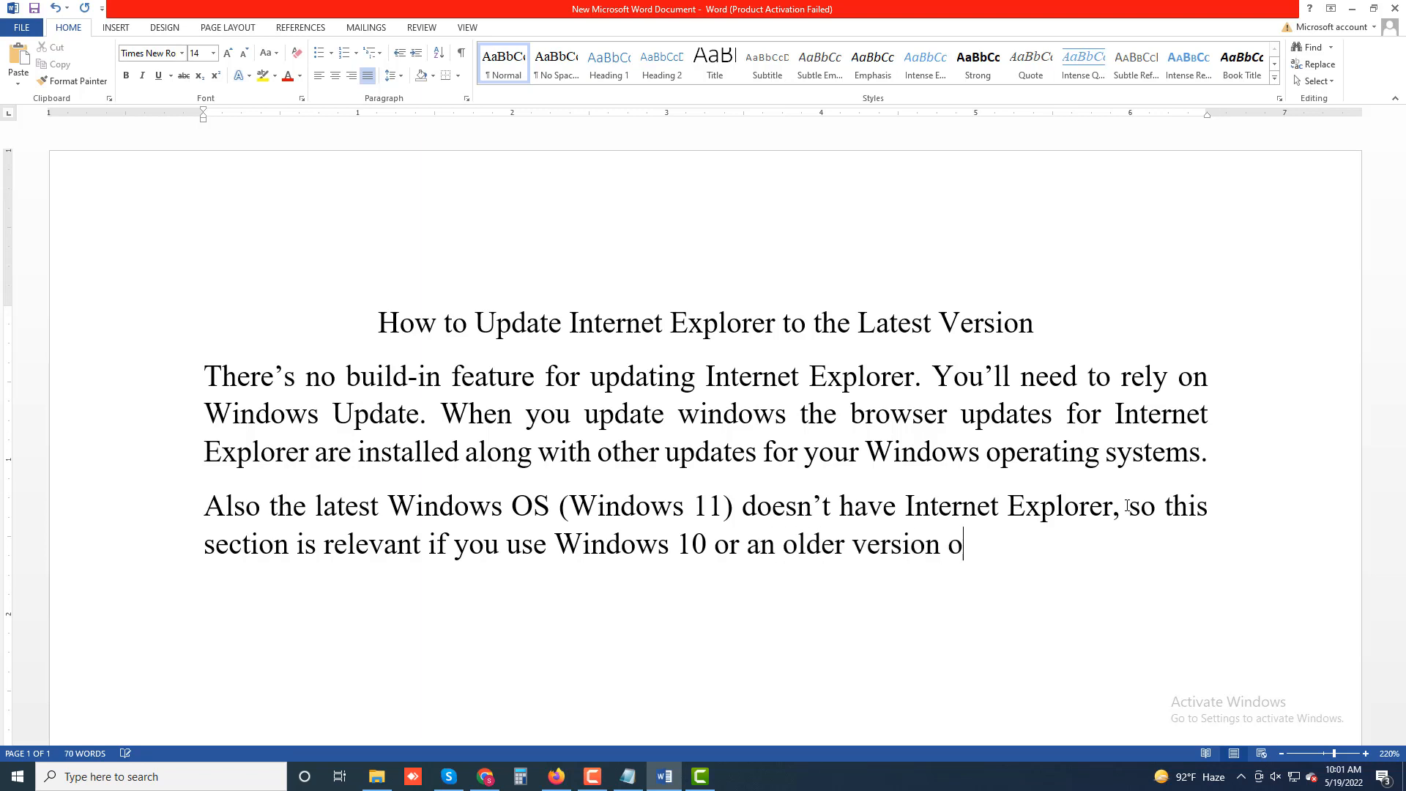
{"action": "type", "text": "f Windowe"}
- Finish the second paragraph with "or an older version of Windows" and end it with a period
{"action": "key", "text": "BackSpace"}
{"action": "type", "text": "s"}
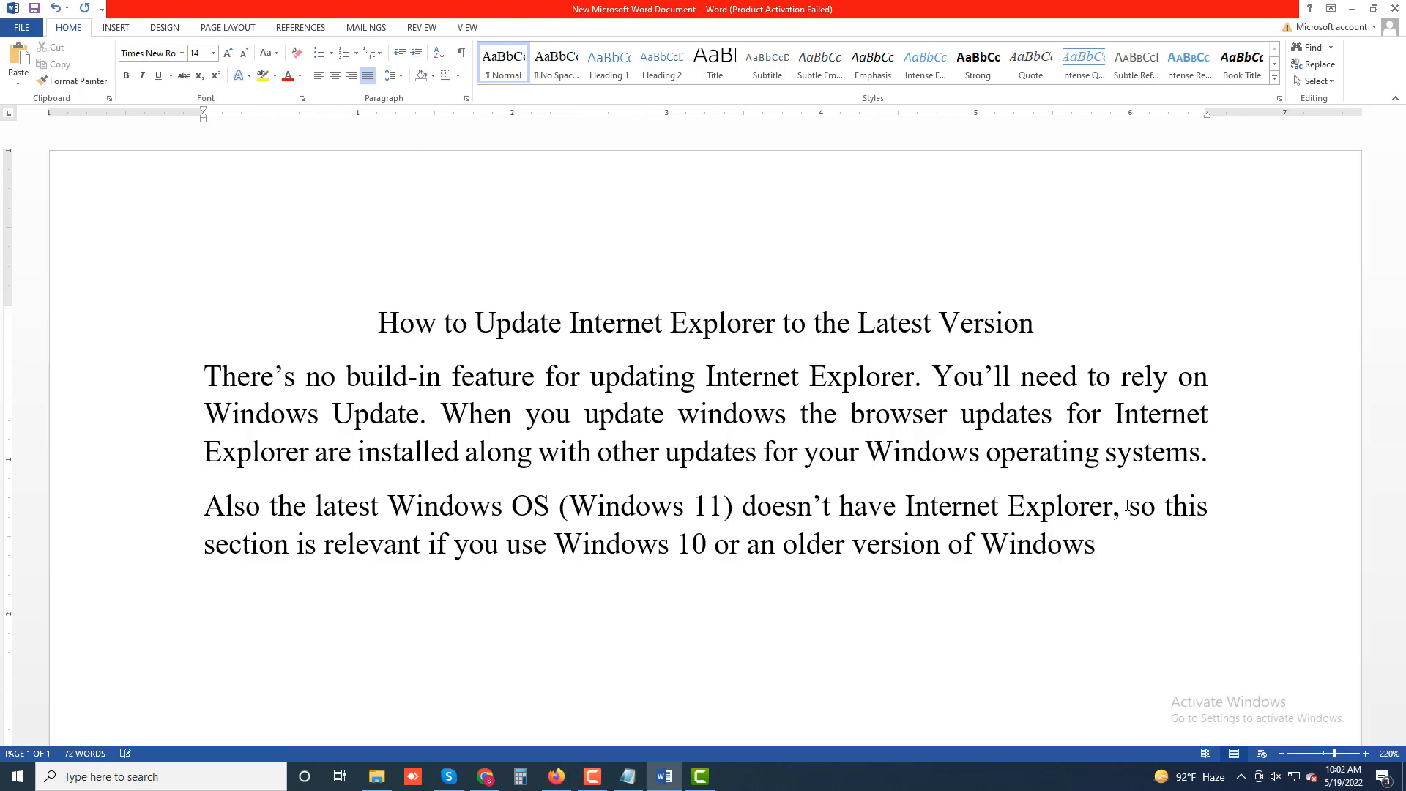
{"action": "type", "text": ","}
{"action": "key", "text": "BackSpace"}
{"action": "type", "text": "."}
- Begin a new line below the second paragraph with "1. Click the Start Menu Button"
{"action": "key", "text": "Return"}
{"action": "type", "text": "1. Click the start"}
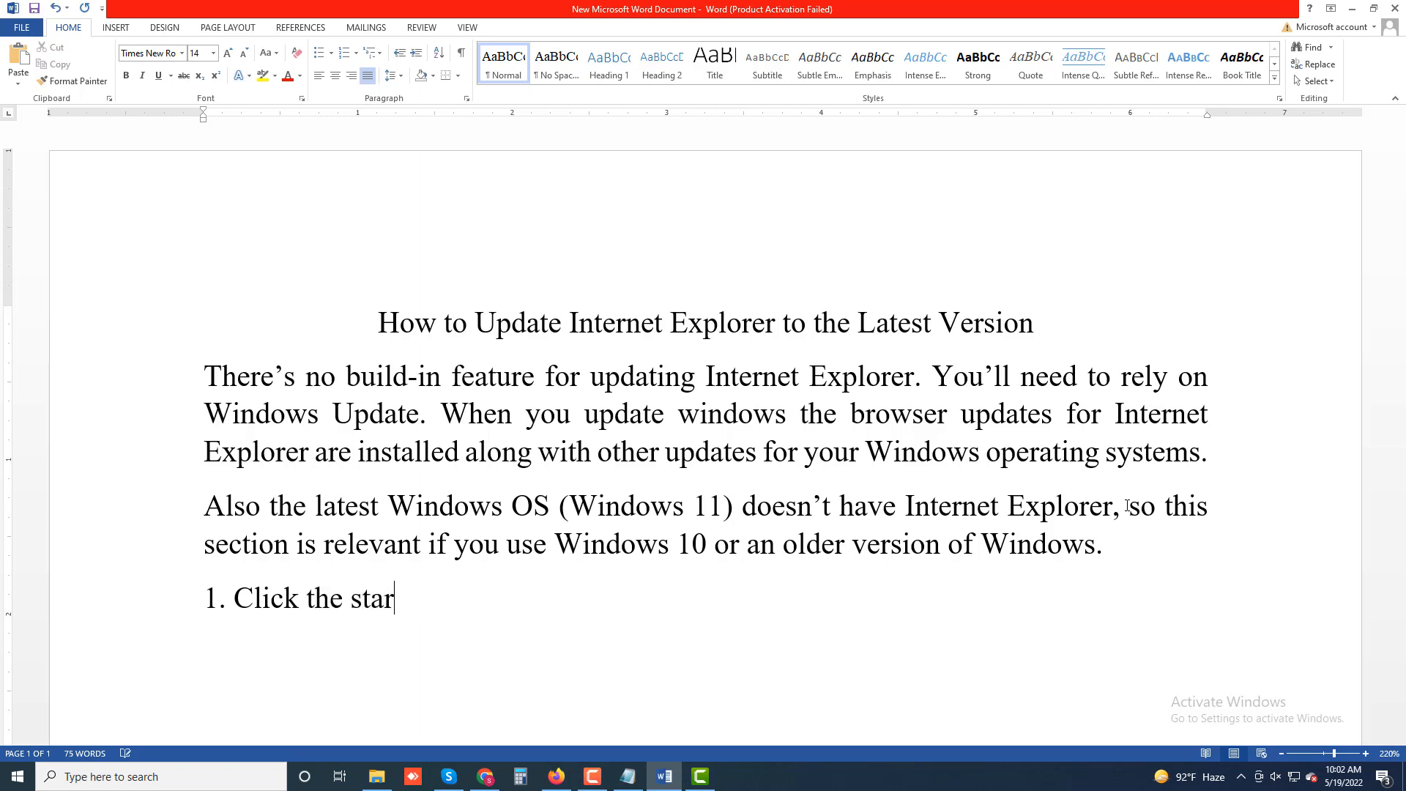
{"action": "key", "text": "BackSpace"}
{"action": "key", "text": "BackSpace"}
{"action": "key", "text": "BackSpace"}
{"action": "key", "text": "BackSpace"}
{"action": "key", "text": "BackSpace"}
{"action": "type", "text": "Start Menu"}
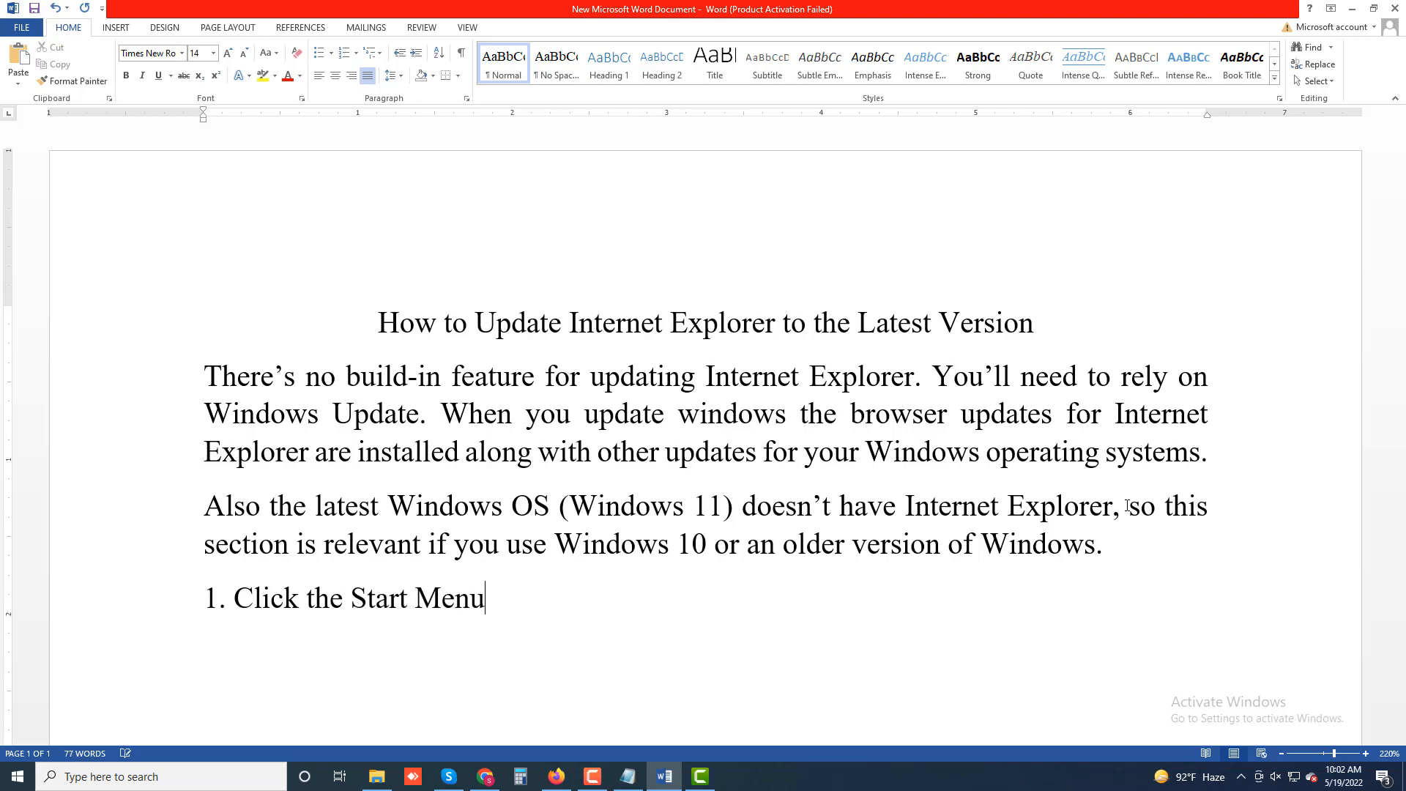
{"action": "type", "text": " Button"}
{"action": "key", "text": "BackSpace"}
- Continue instruction 1 with ", search for" in regular text, followed by "Check for Updates" in bold
{"action": "type", "text": ", s"}
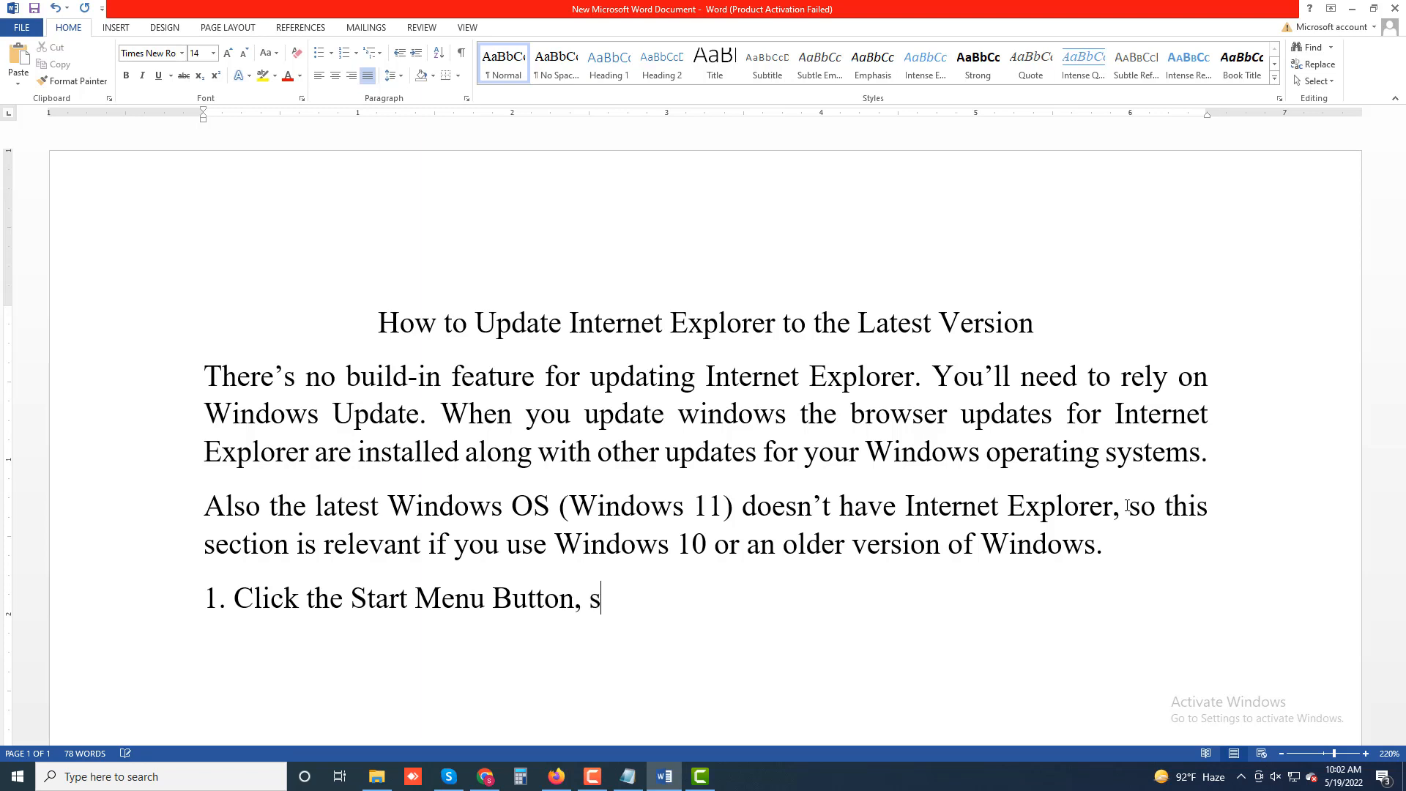
{"action": "type", "text": "earch"}
{"action": "type", "text": "for"}
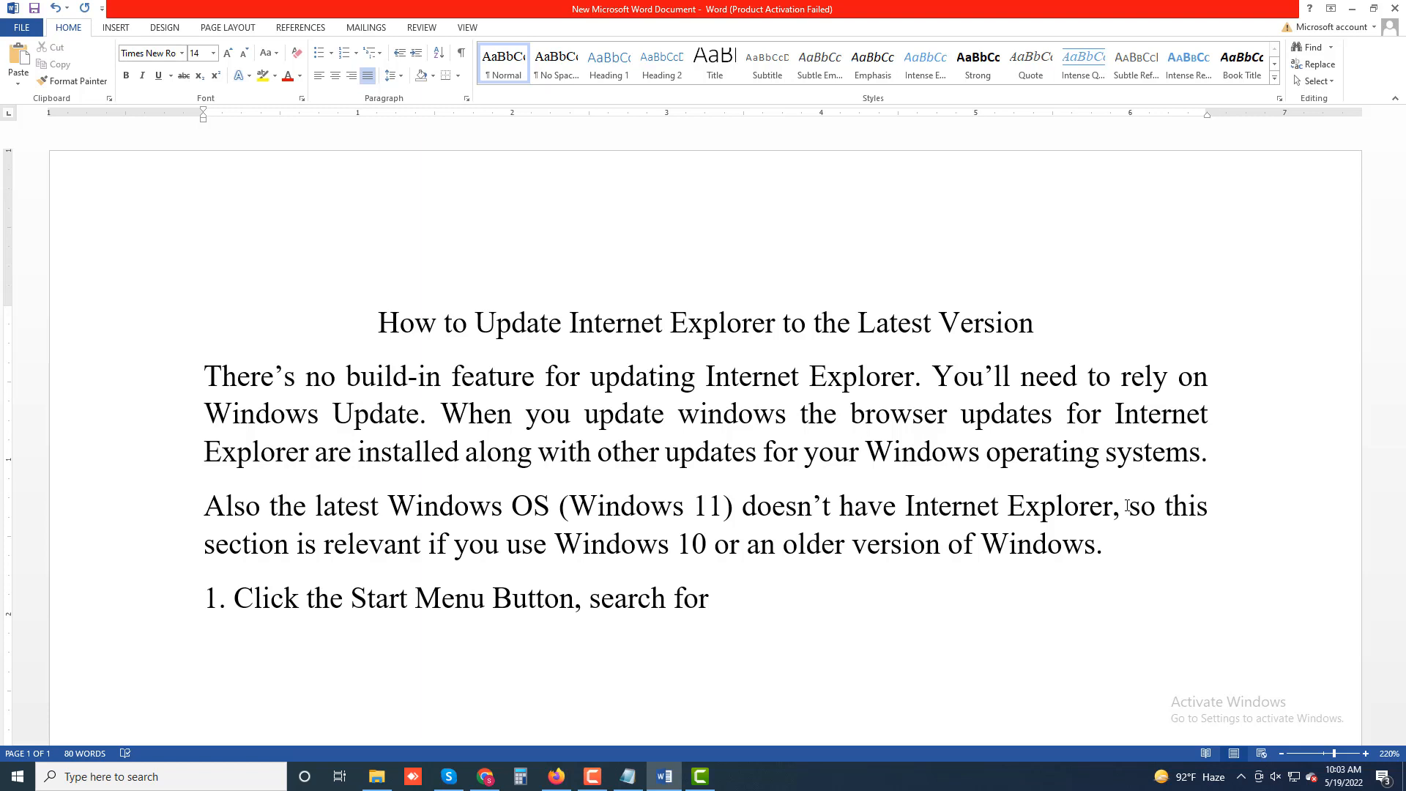
{"action": "key", "text": "ctrl+b"}
{"action": "type", "text": "Check"}
{"action": "type", "text": " for"}
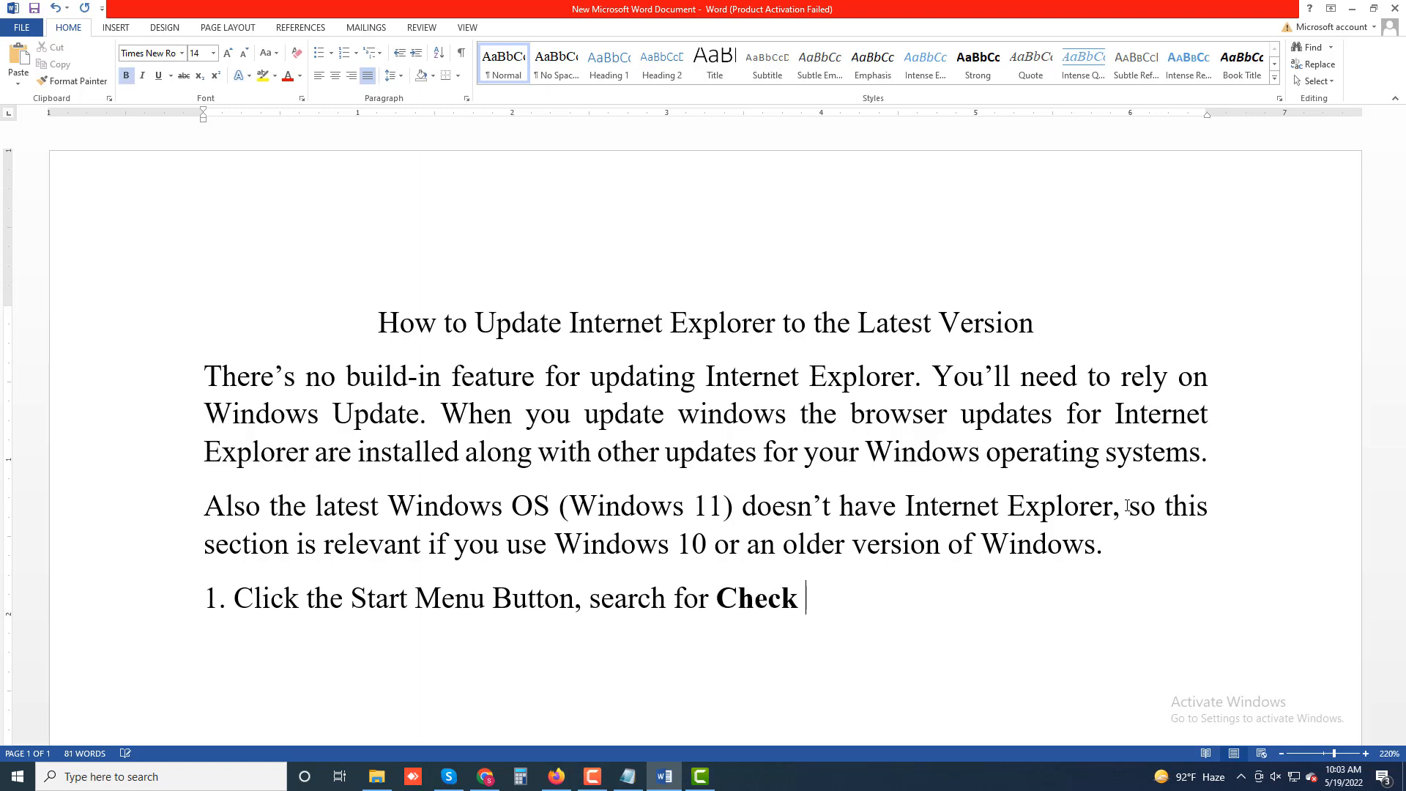
{"action": "type", "text": " Updates"}
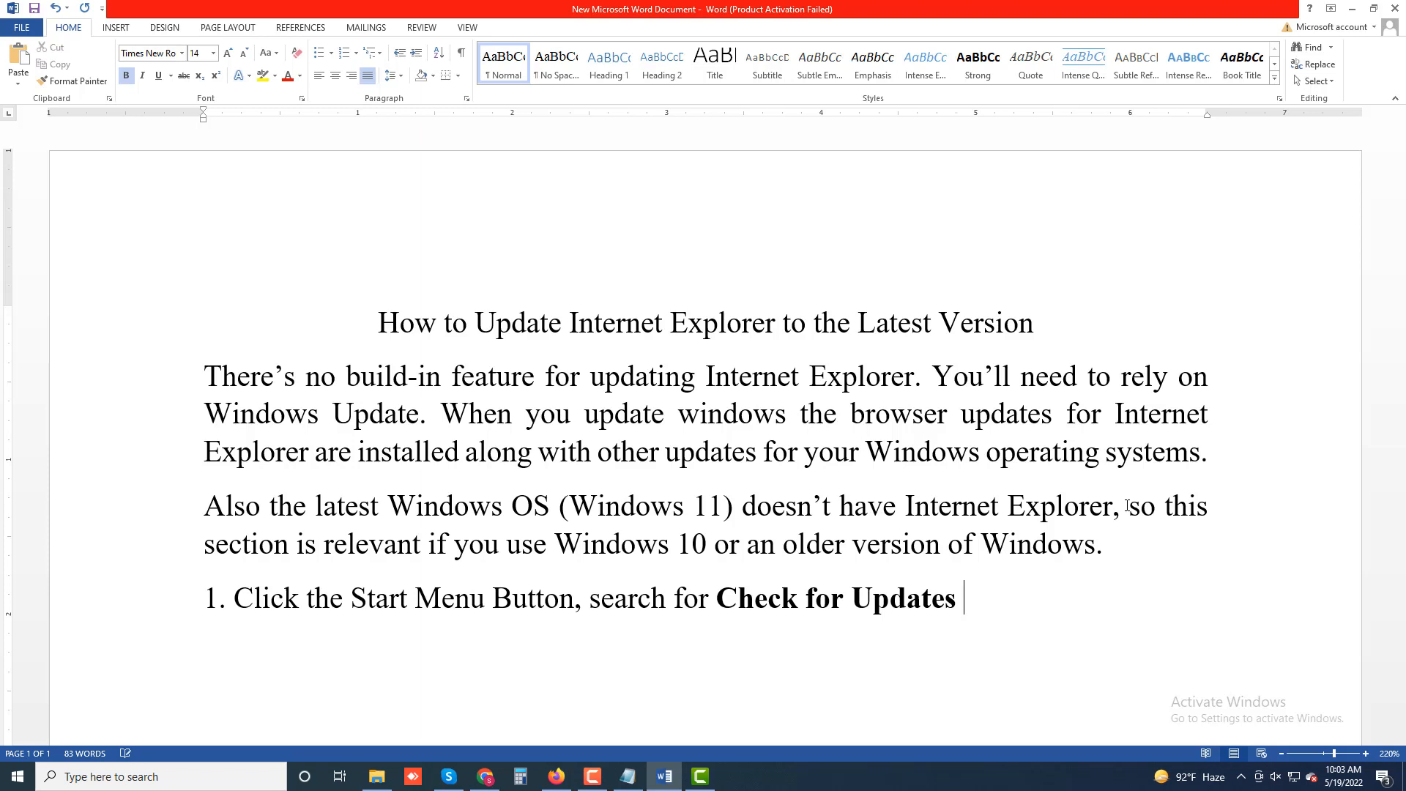
- Complete instruction 1 with "and Press" in regular text and "Enter." in bold, and start a new line
{"action": "key", "text": "ctrl+b"}
{"action": "type", "text": "and Press"}
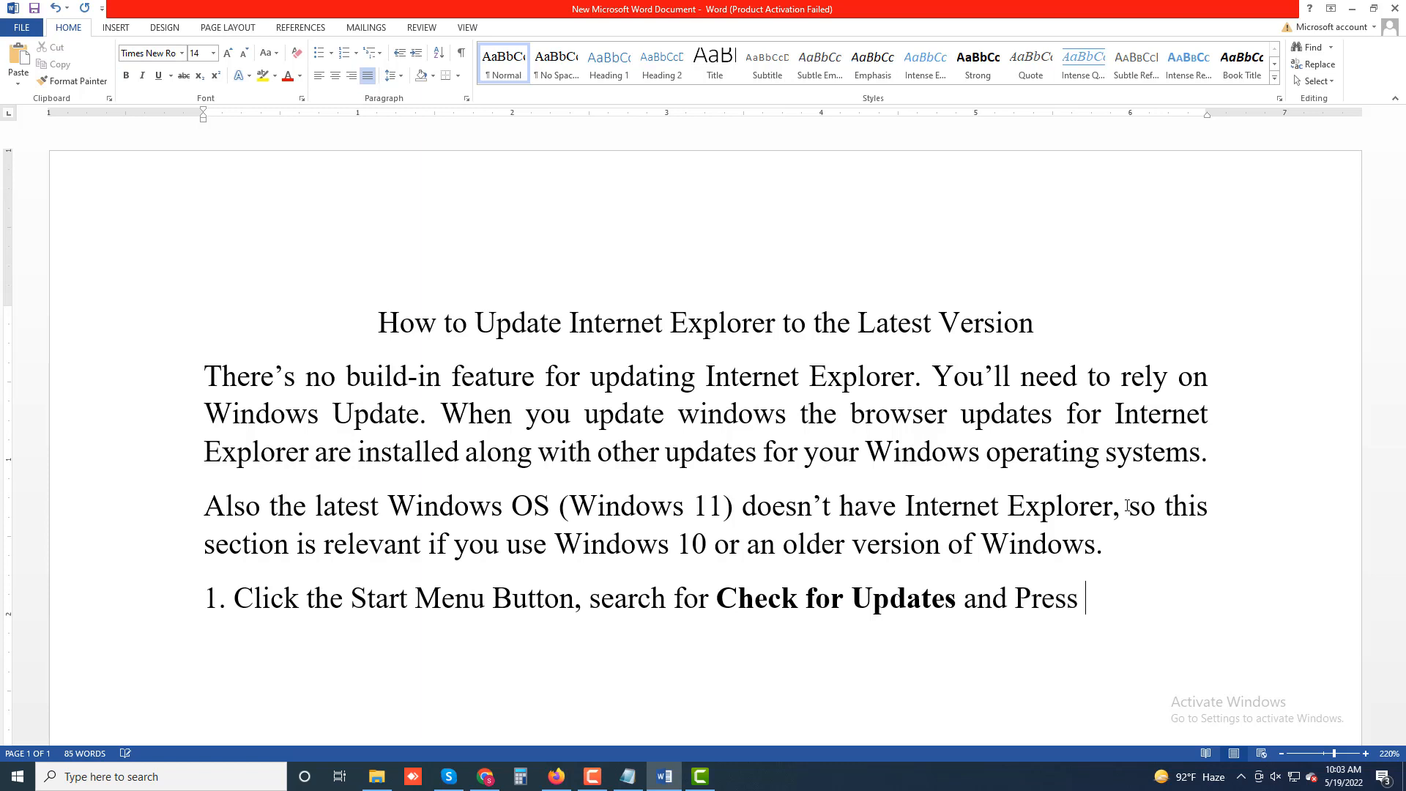
{"action": "key", "text": "ctrl+b"}
{"action": "type", "text": "Enter."}
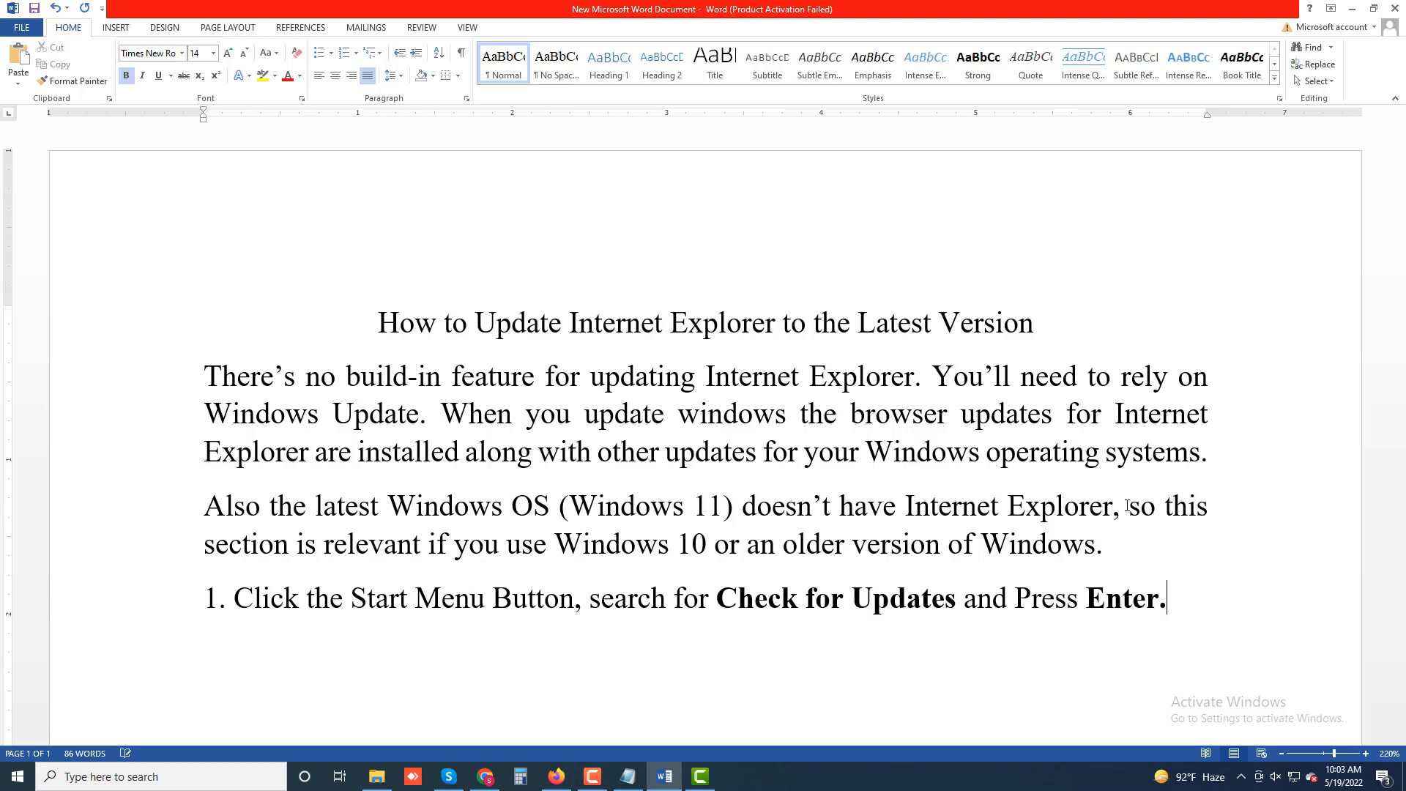
{"action": "key", "text": "Return"}
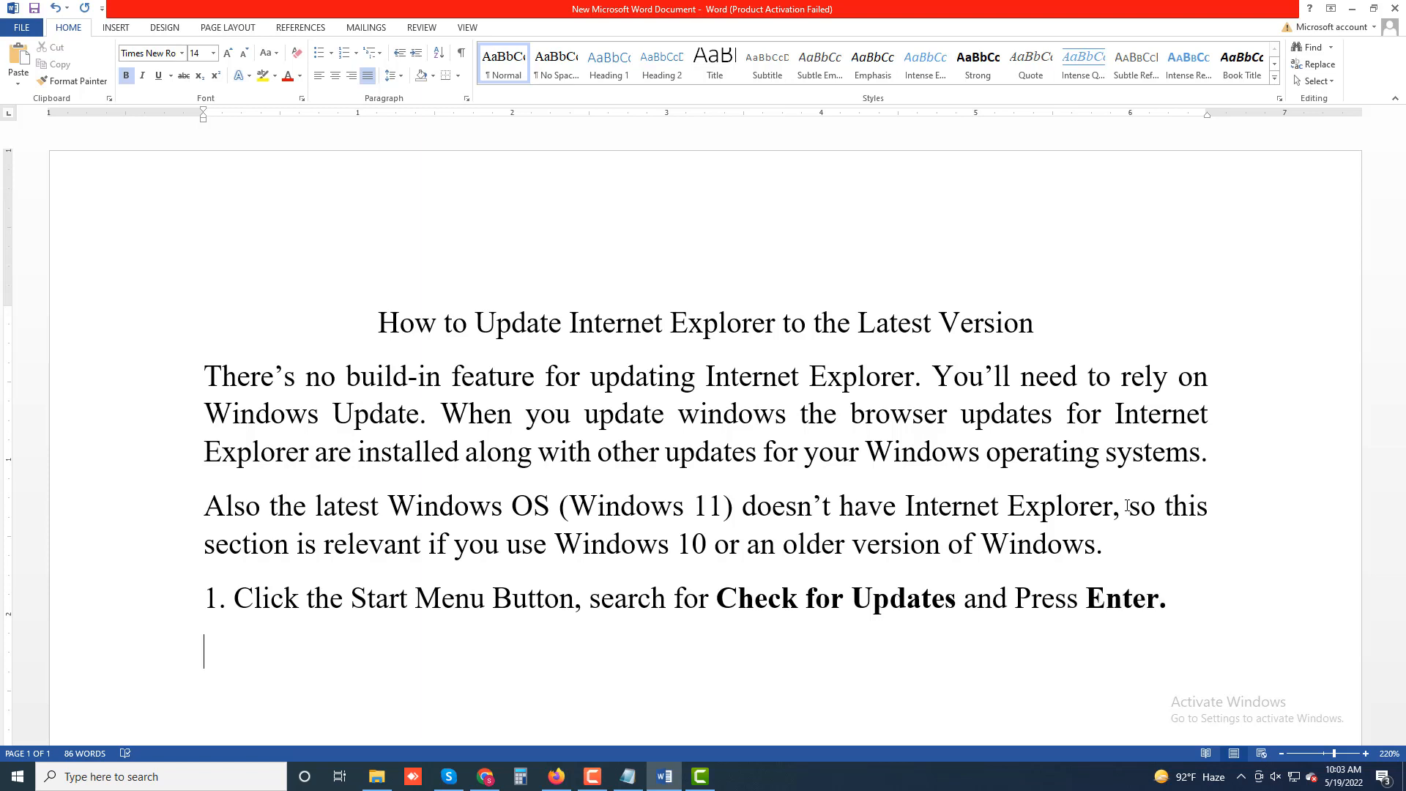